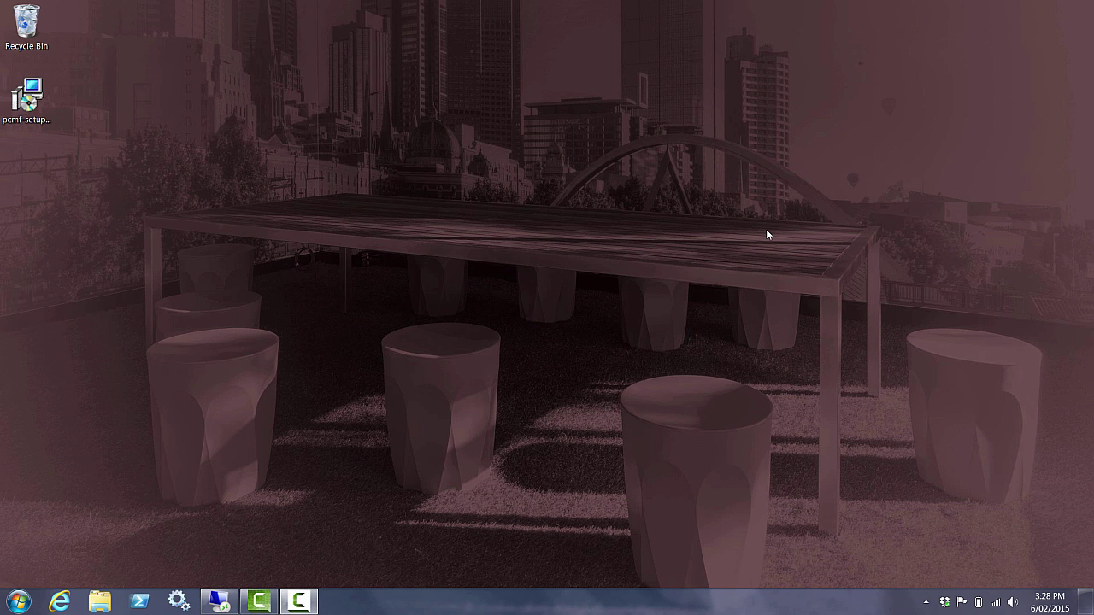
Bring the remote NEW-YORK session showing the PaperCut MF Dashboard to the front
click(230, 602)
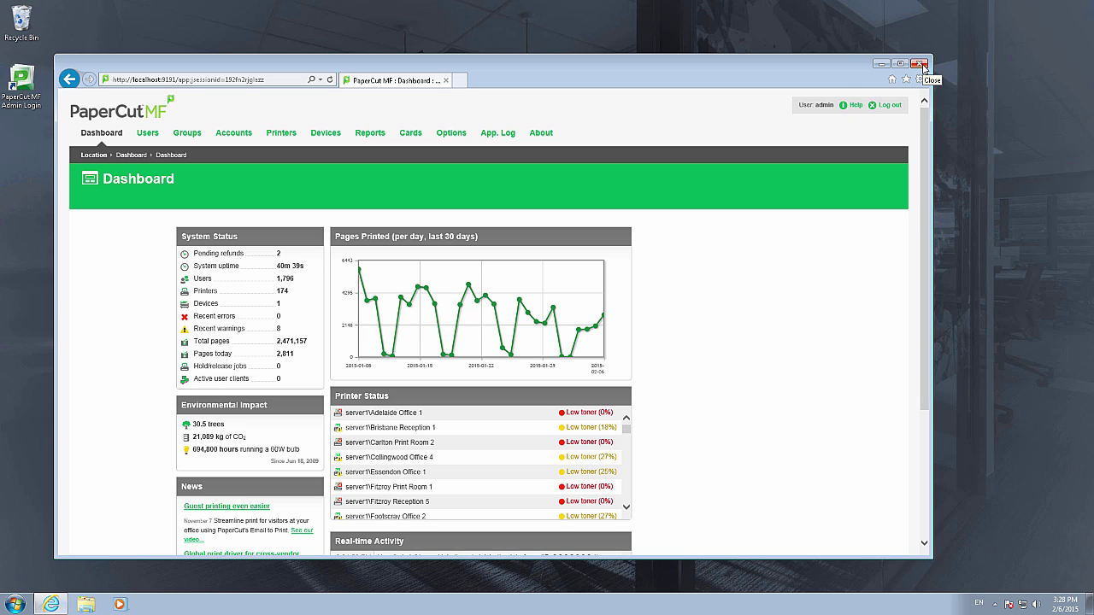
Confirm the About page shows version 15.0 (Build 31493), then minimize the remote session
drag(794, 70, 899, 38)
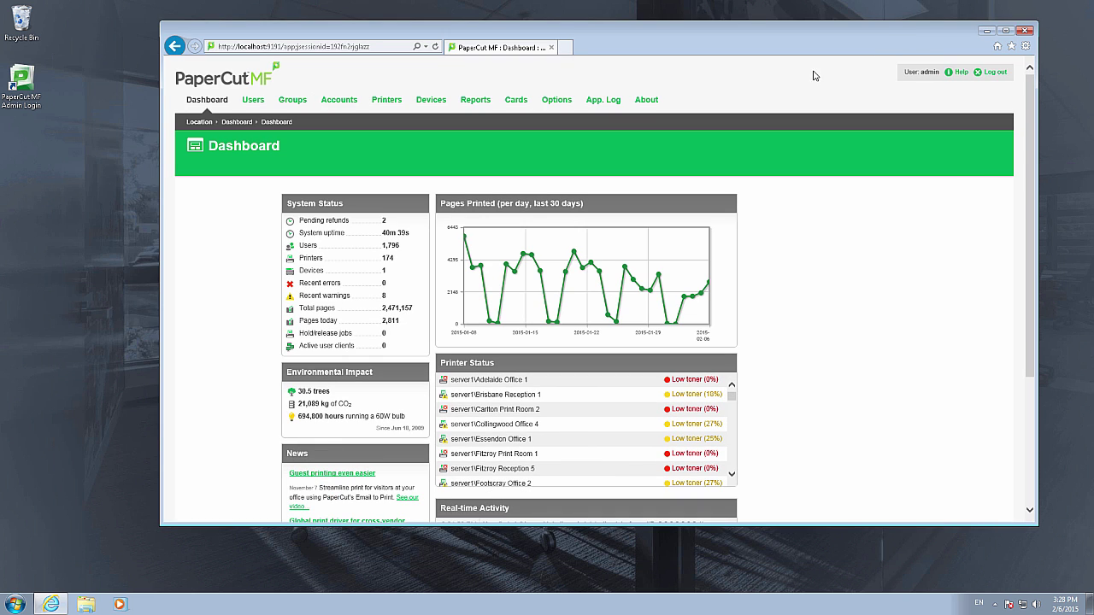
click(652, 101)
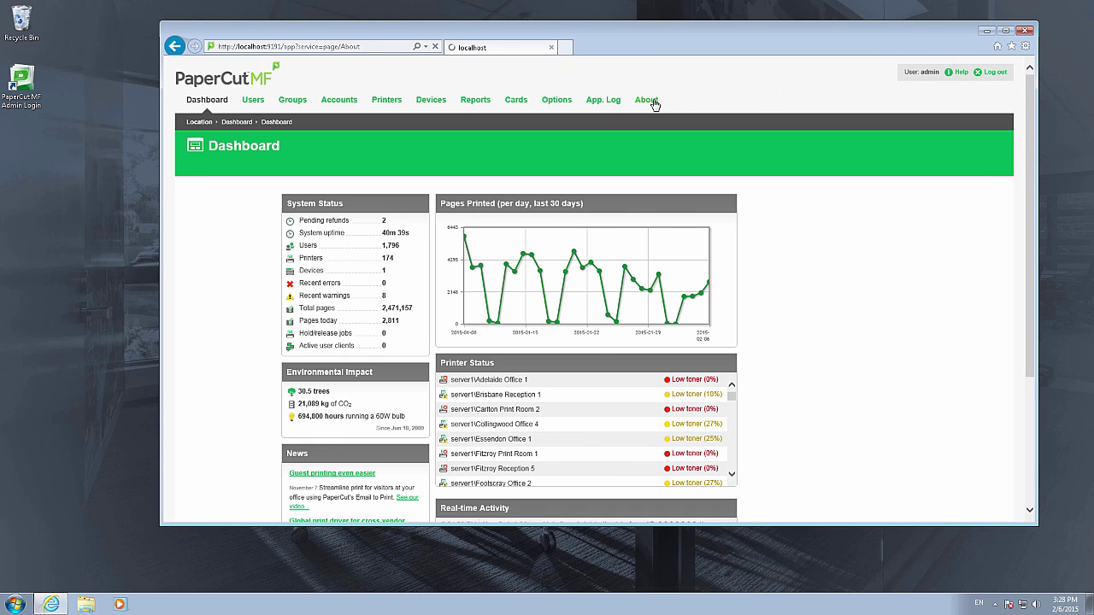
triple_click(648, 229)
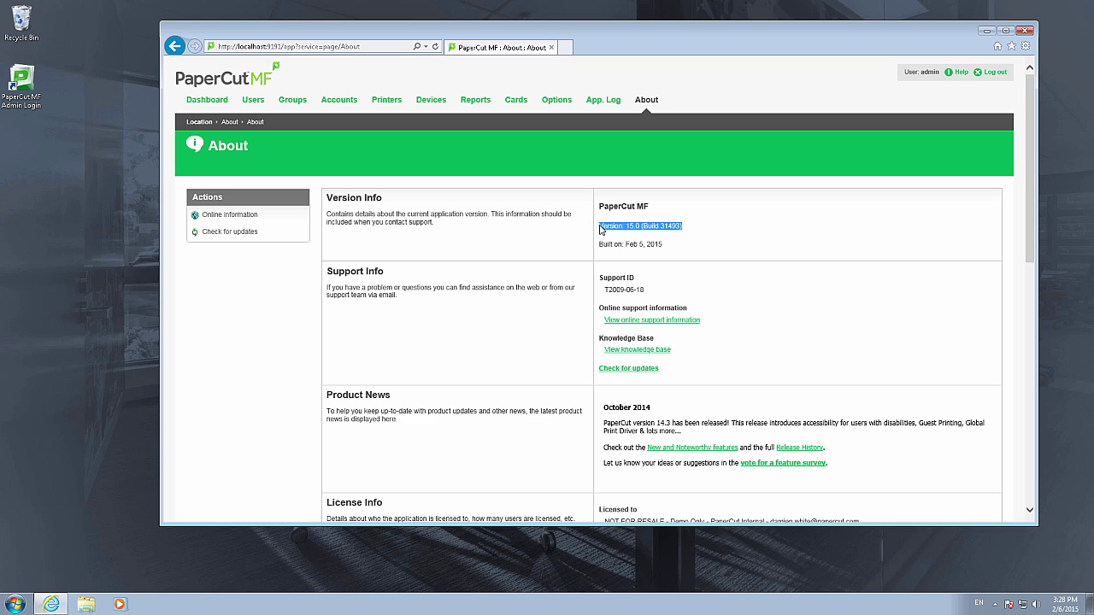
click(631, 245)
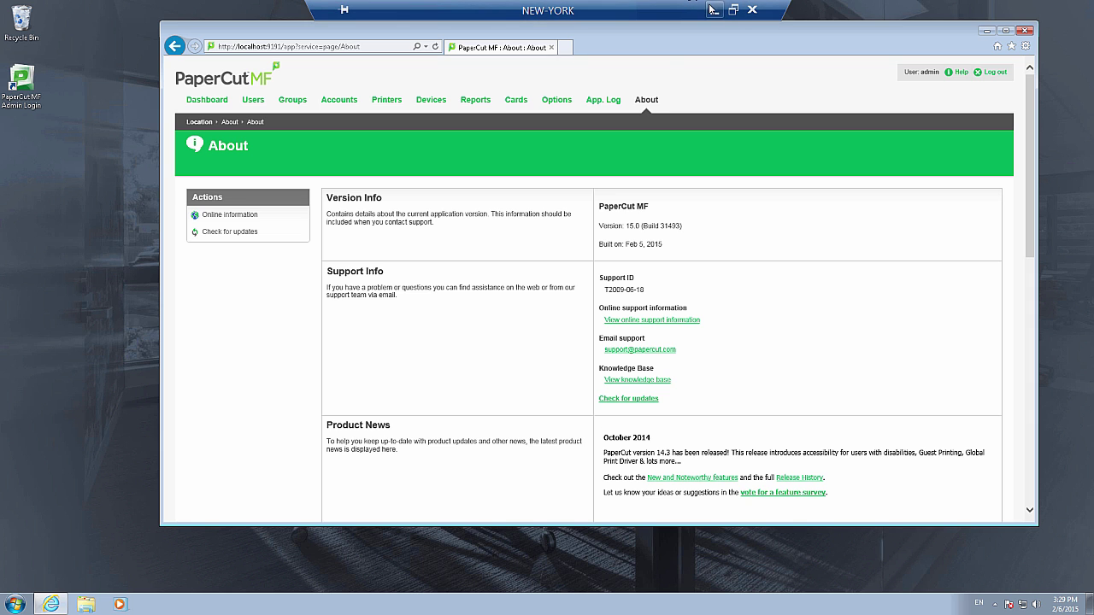
click(720, 13)
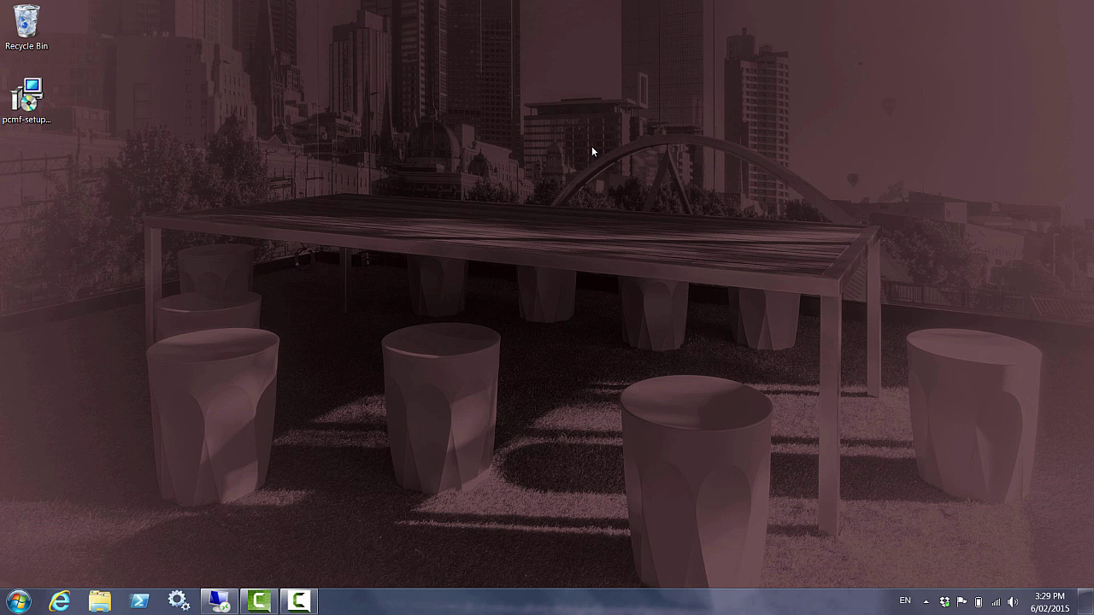
click(177, 603)
click(372, 250)
key(p)
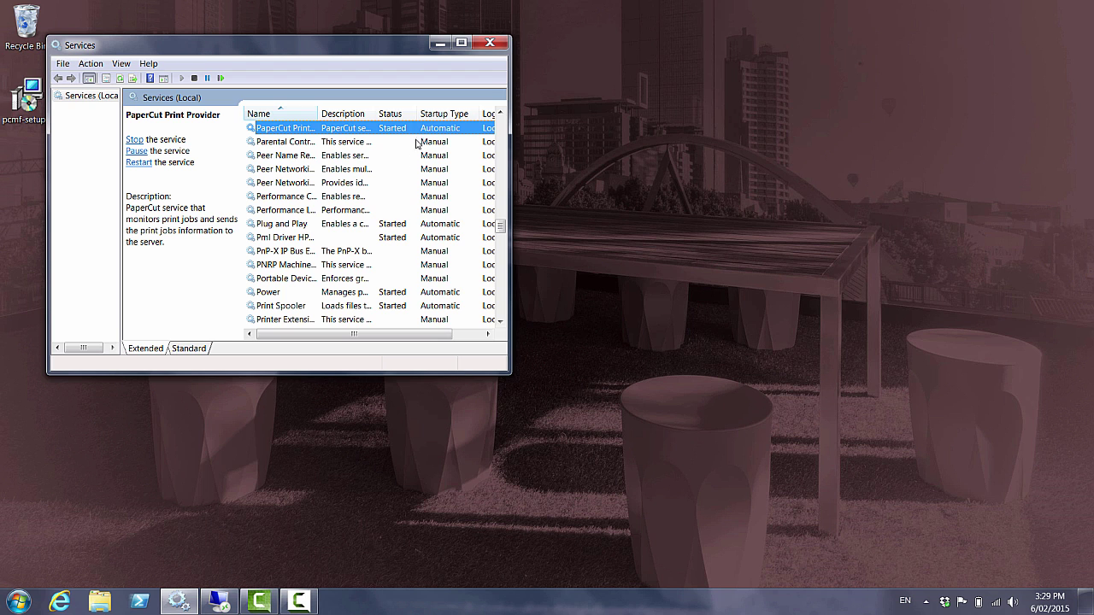
Launch the pcmf-setup installer and accept the licence agreement
click(489, 43)
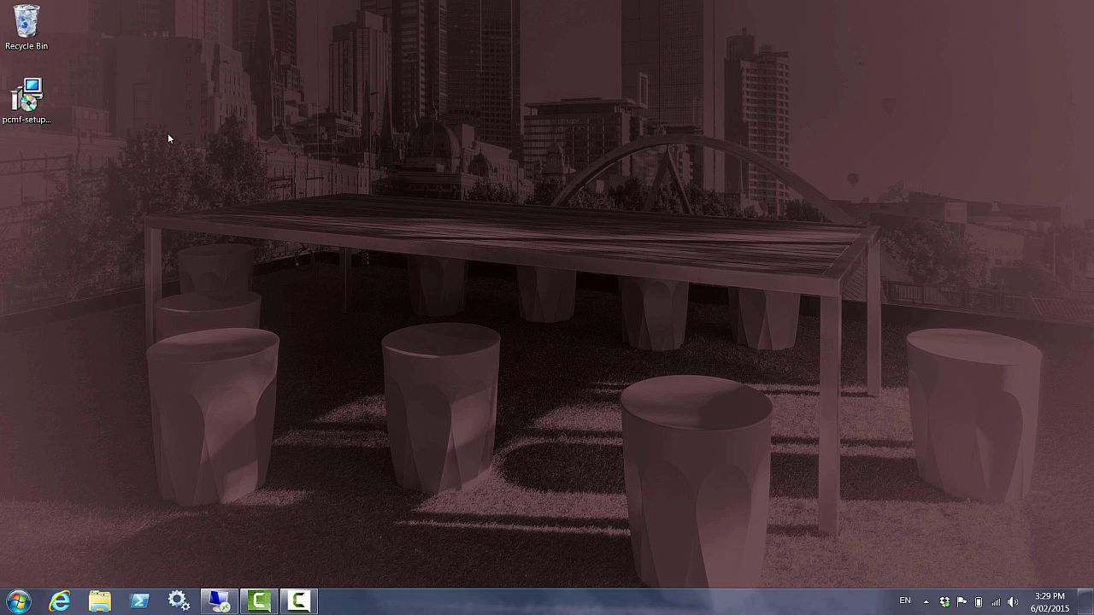
click(24, 118)
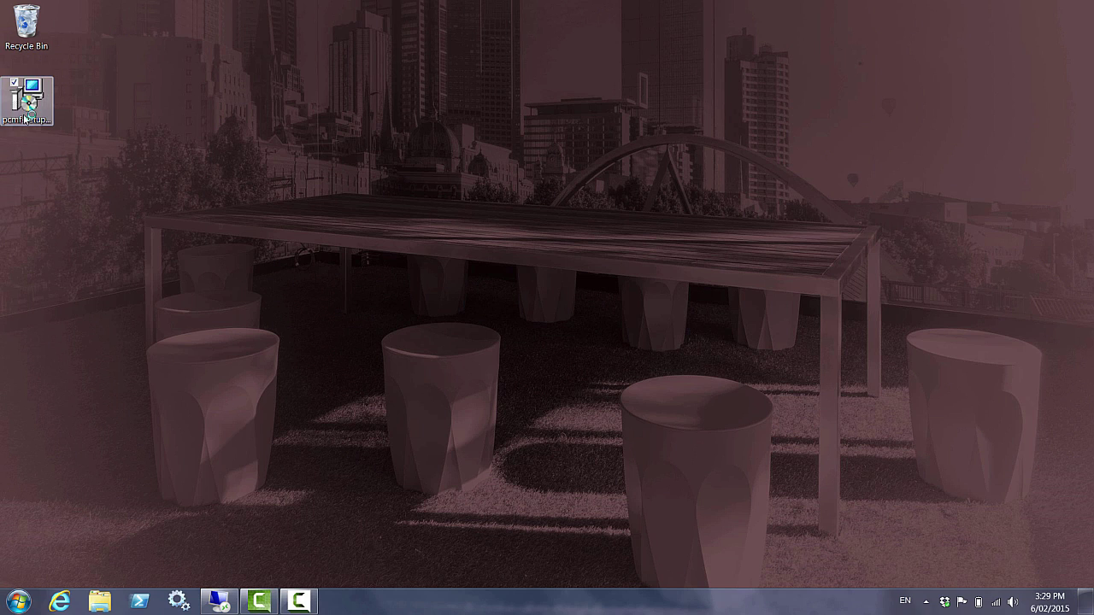
double_click(24, 118)
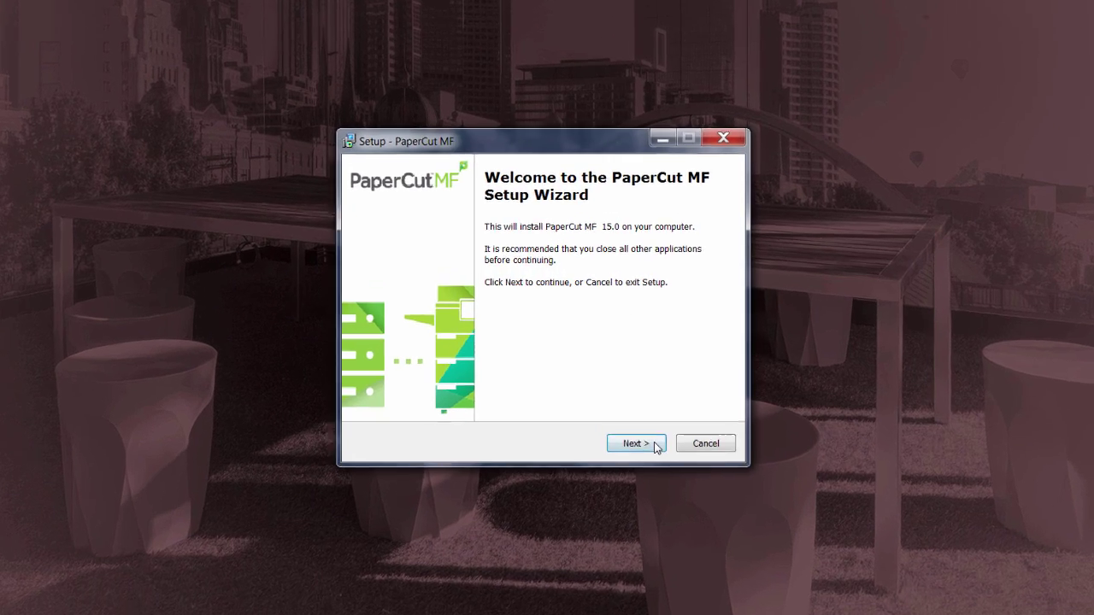
click(636, 443)
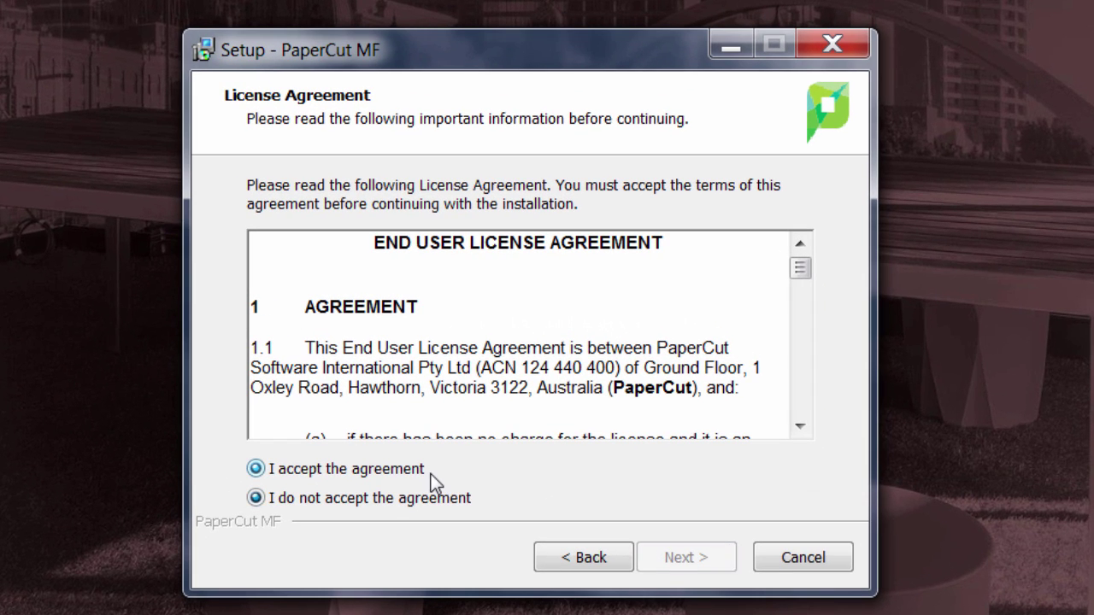
click(430, 473)
click(718, 564)
click(716, 561)
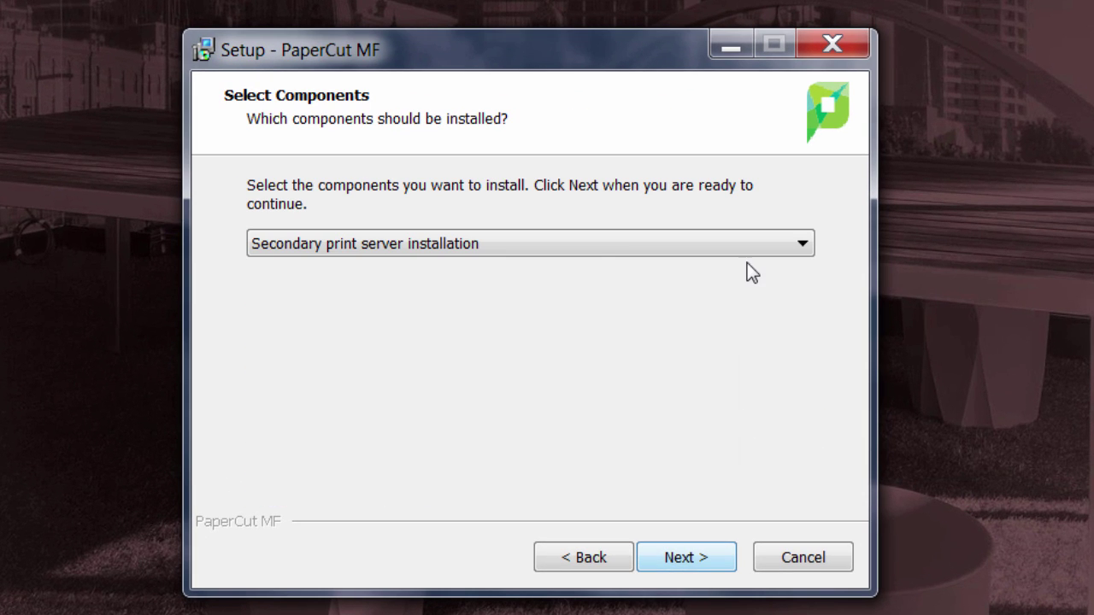
Choose Site server installation (advanced), acknowledge the print-provider.conf warning, and install
click(750, 246)
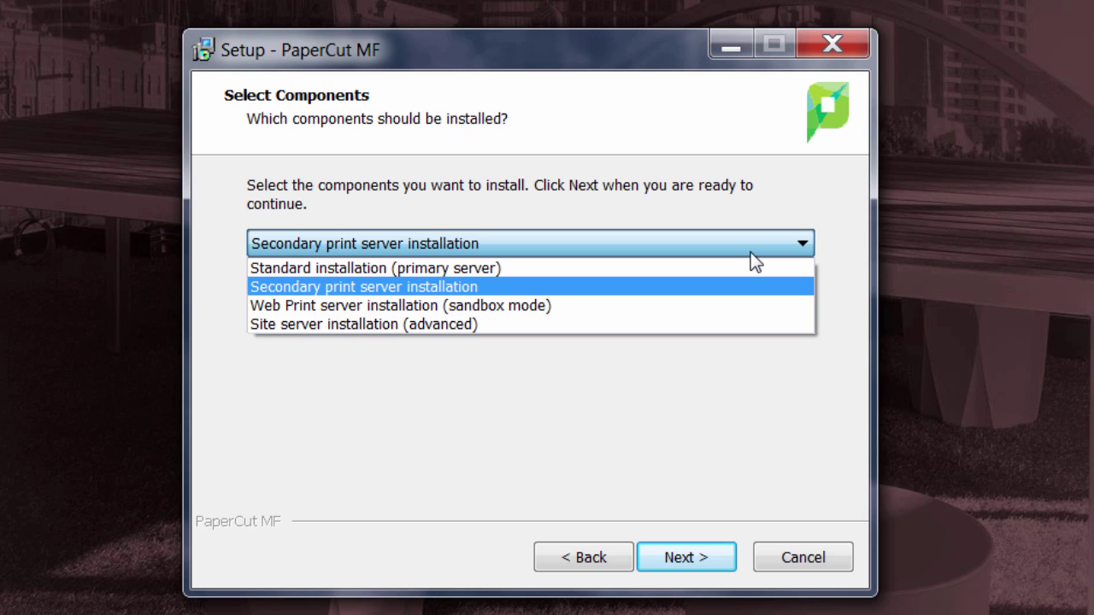
click(742, 327)
click(701, 569)
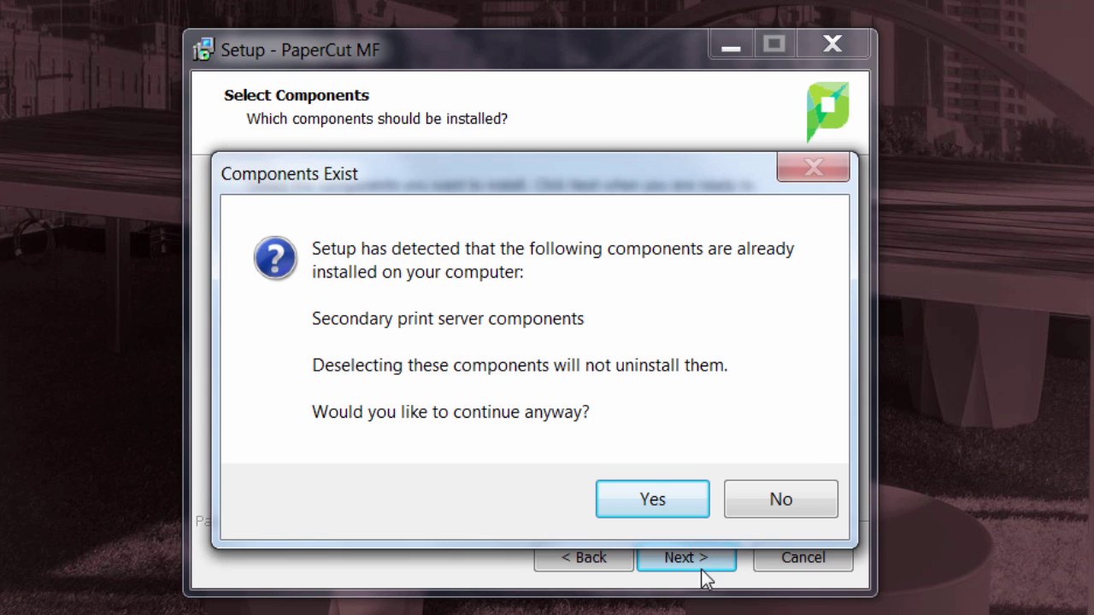
click(608, 497)
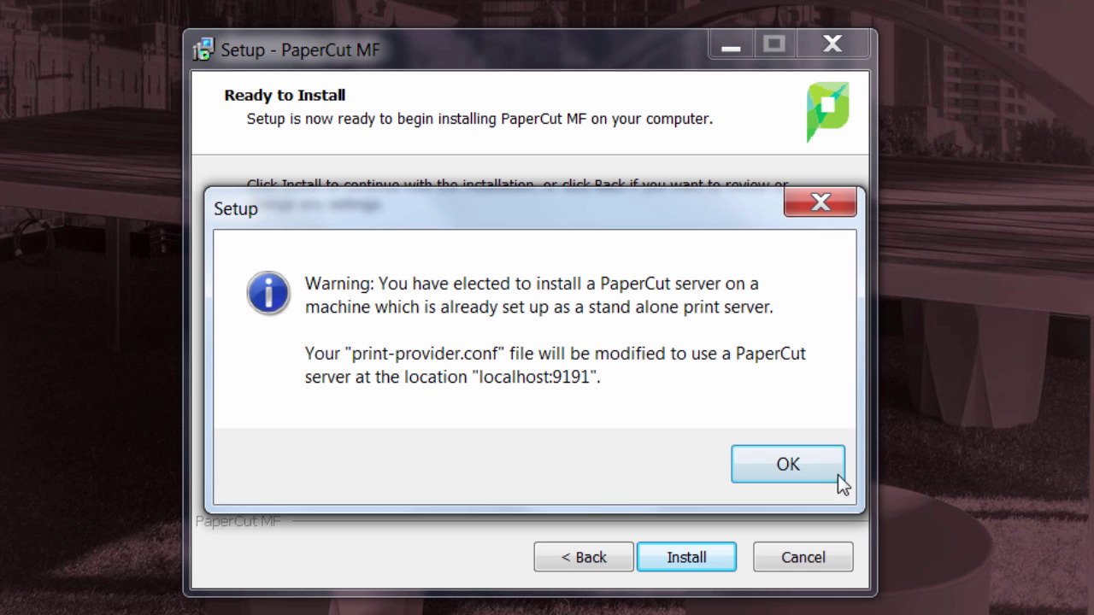
click(796, 468)
click(701, 559)
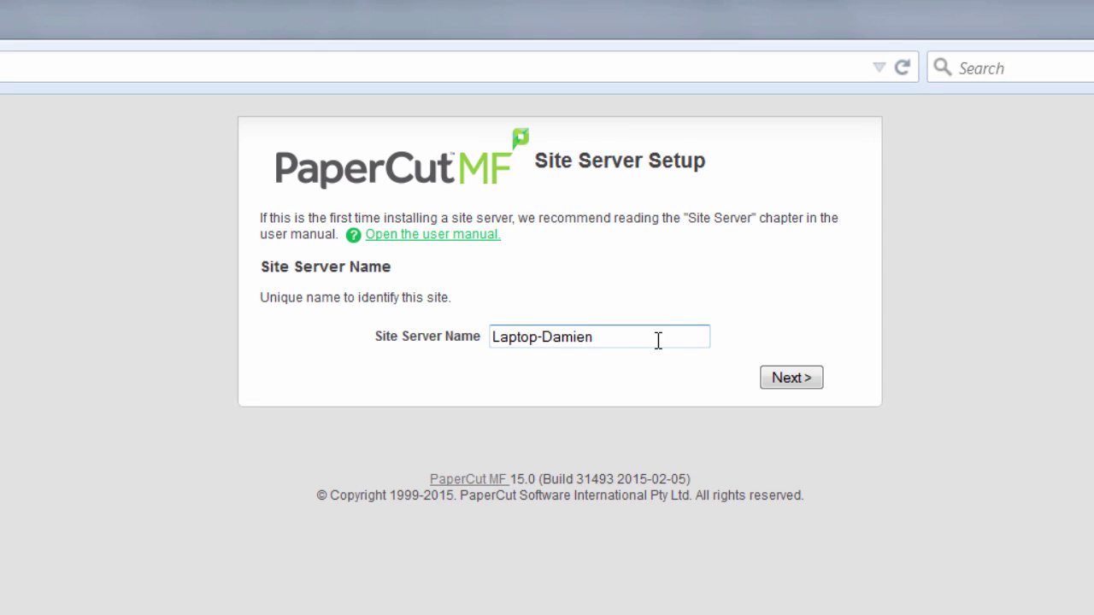
Replace the site server name with SAN FRANCISCO and continue
drag(657, 339, 219, 345)
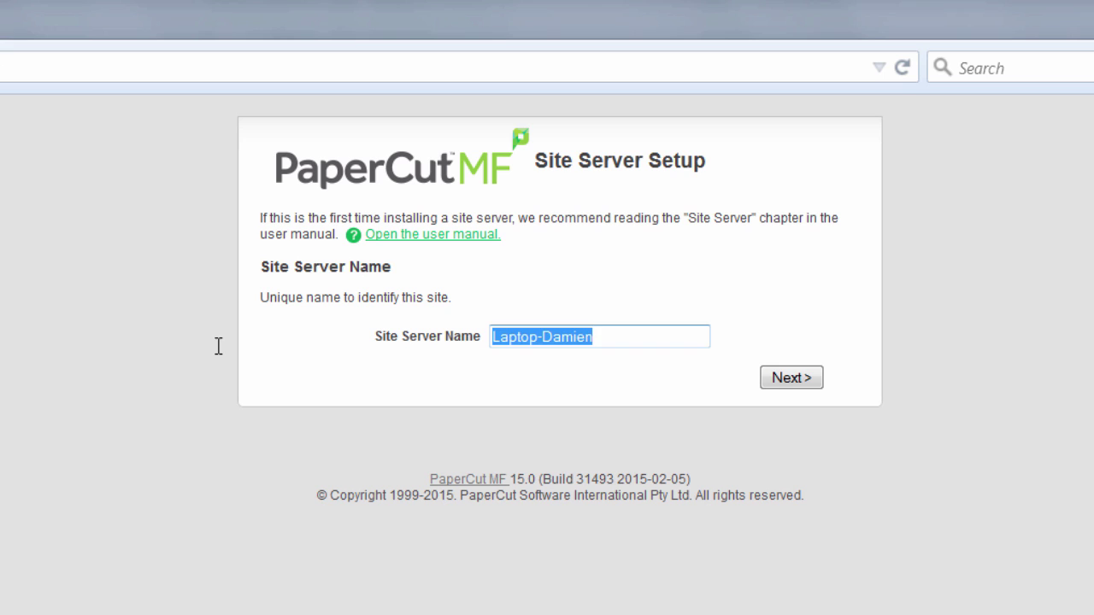
text(S)
key(Down)
key(Tab)
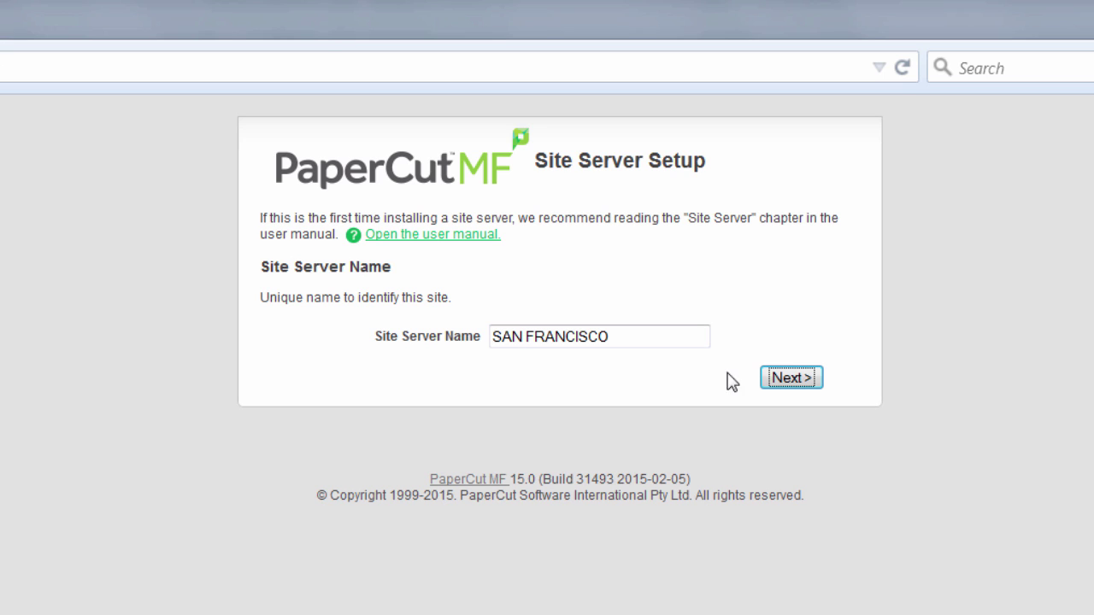
click(792, 380)
Enter NEW-YORK as the primary server hostname and connect
click(539, 285)
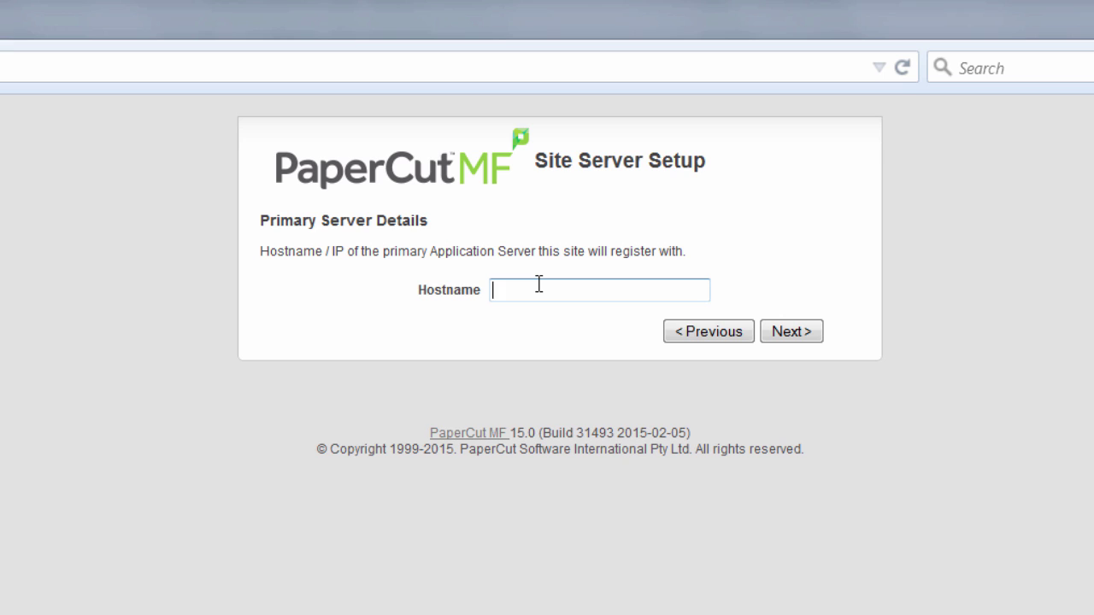
text(NEW-YORK)
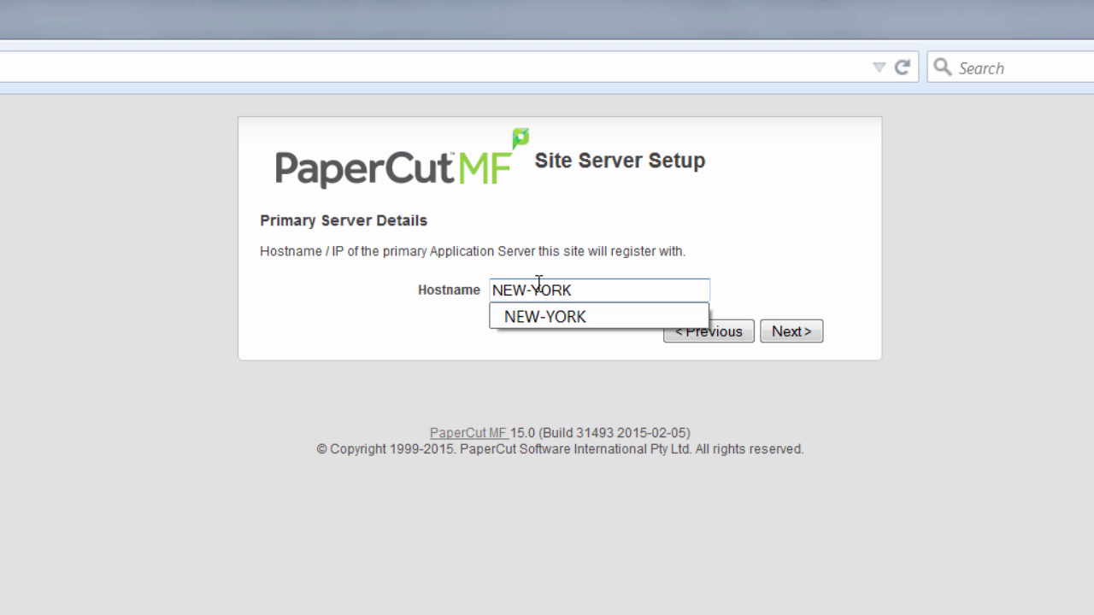
key(BackSpace)
key(Return)
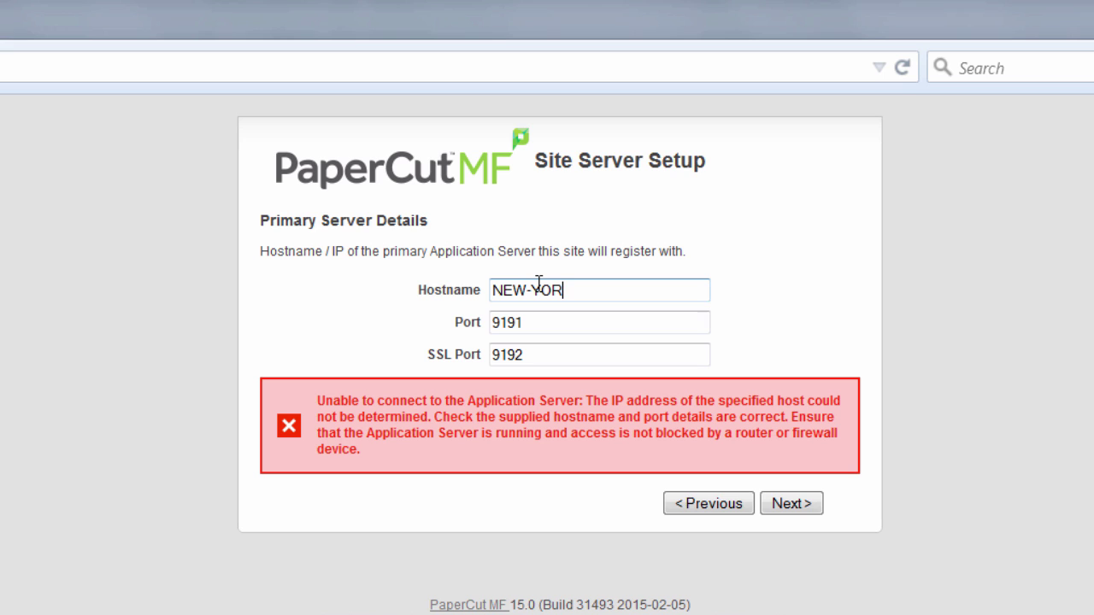
text(K)
key(Return)
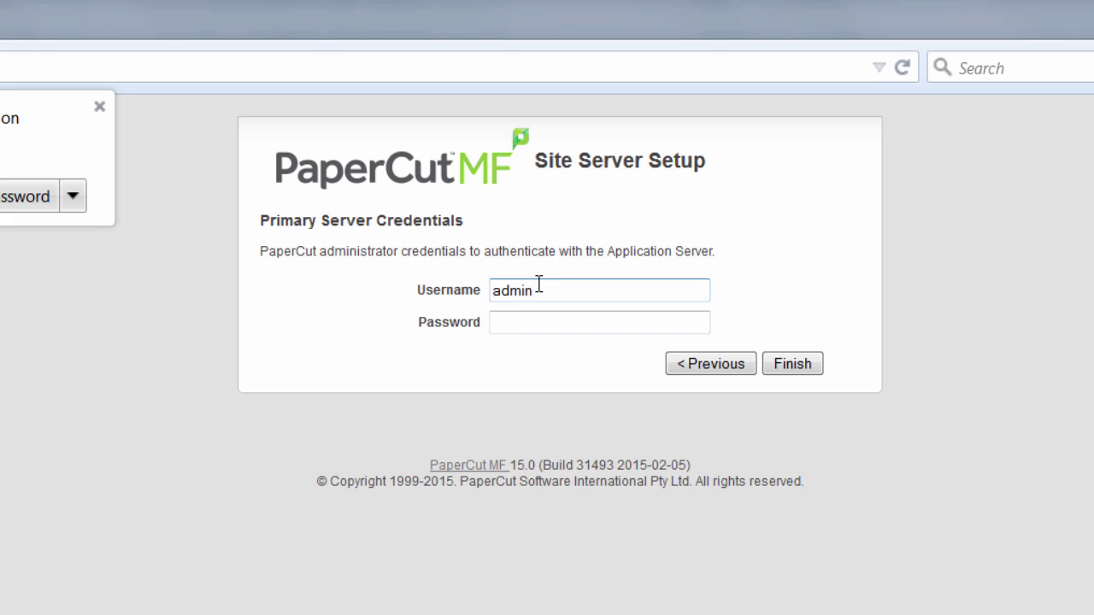
Enter the primary server administrator password to finish connecting the site server
click(538, 322)
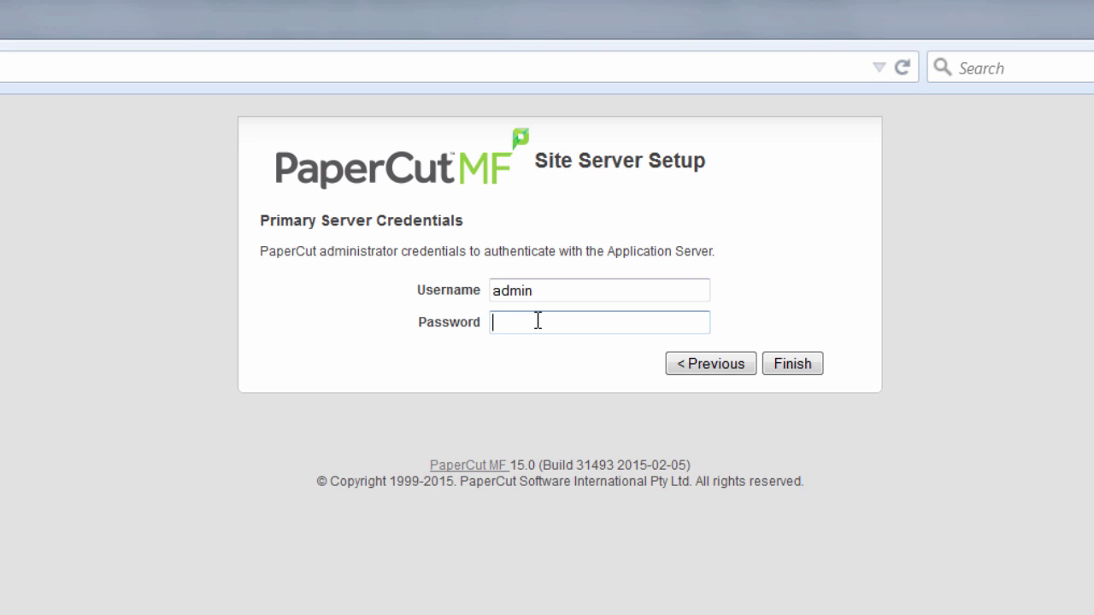
text(•••••••)
key(Return)
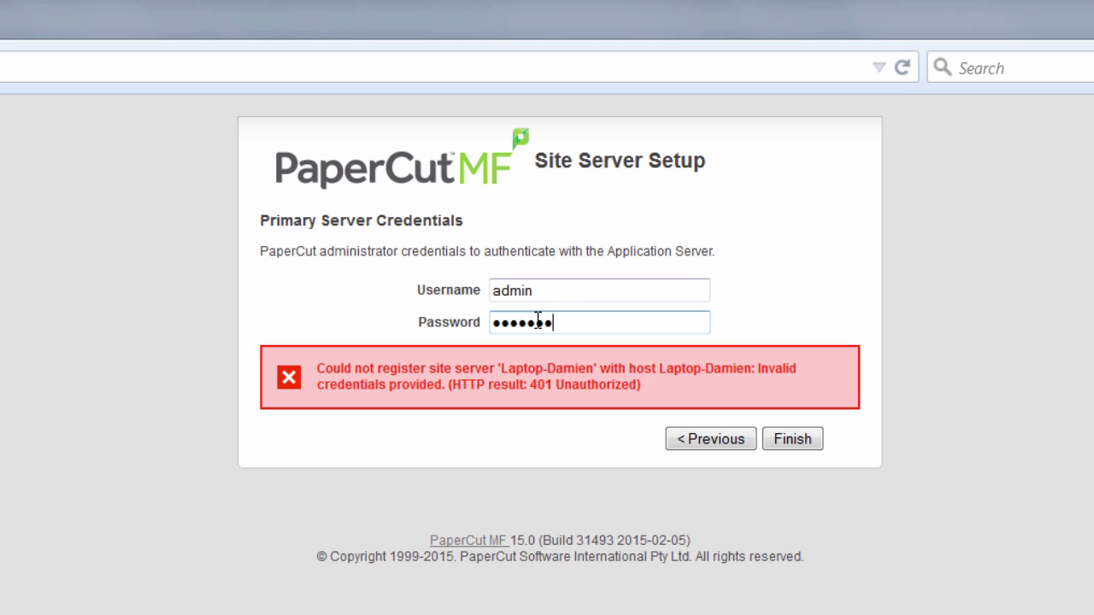
text(•)
key(Return)
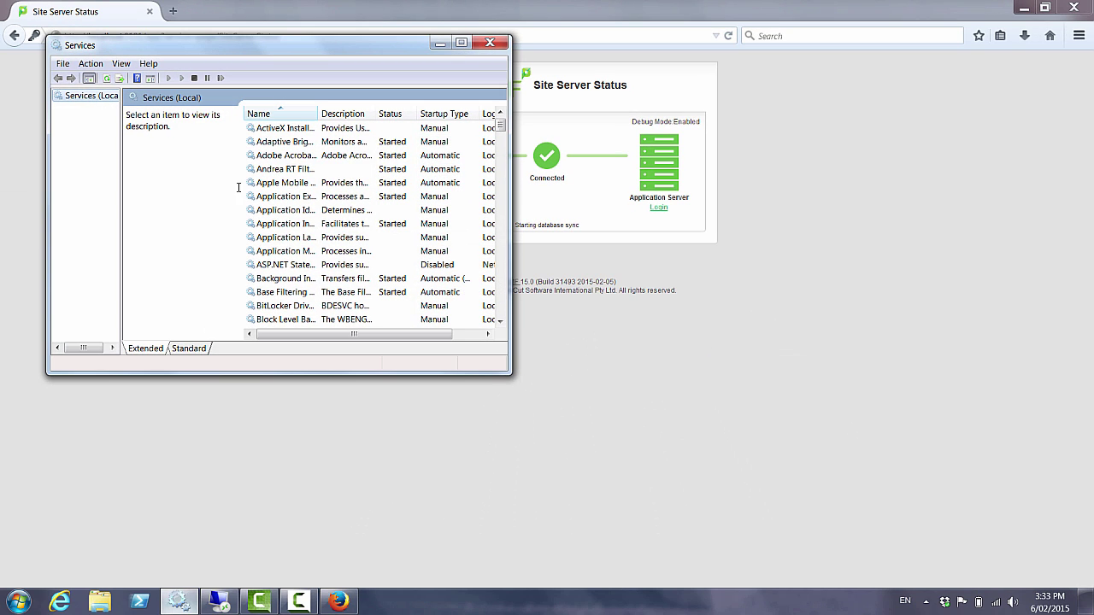
In Services, jump to PaperCut Print Provider and widen the Name column
click(272, 156)
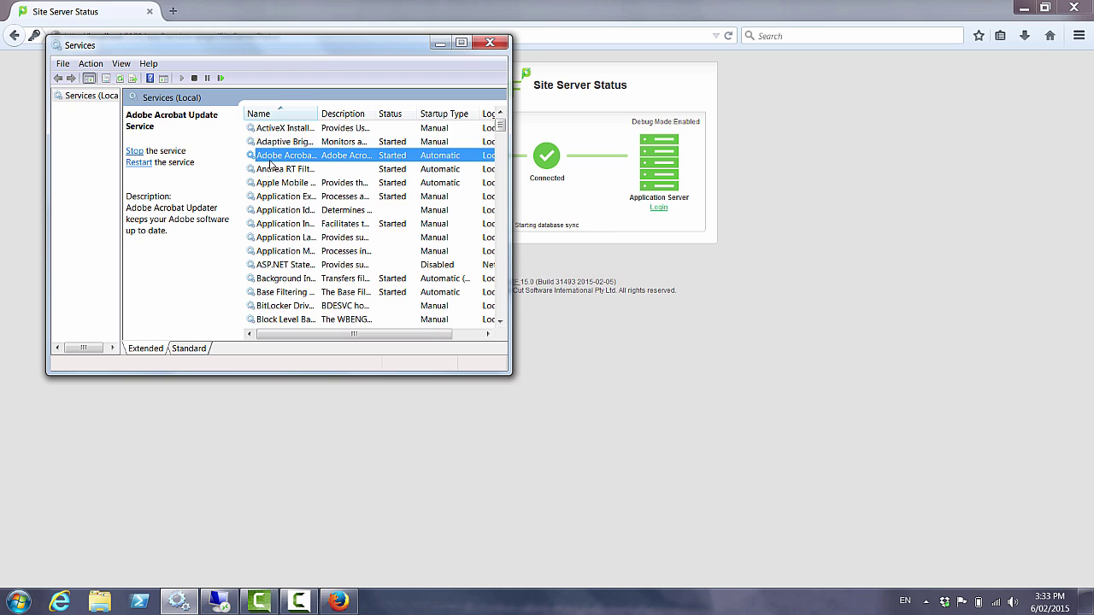
key(p)
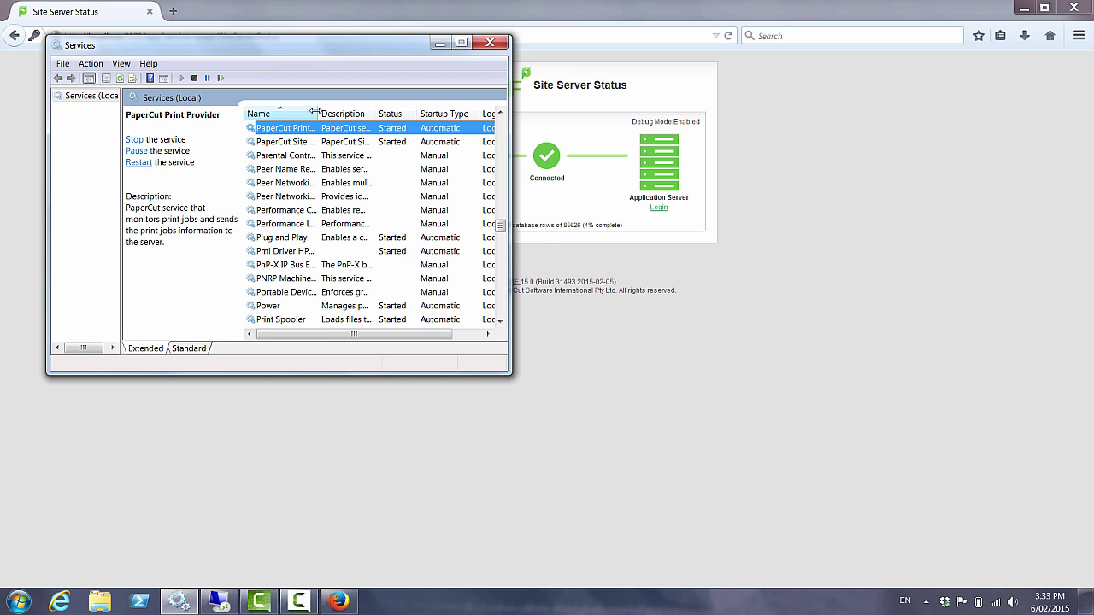
double_click(316, 112)
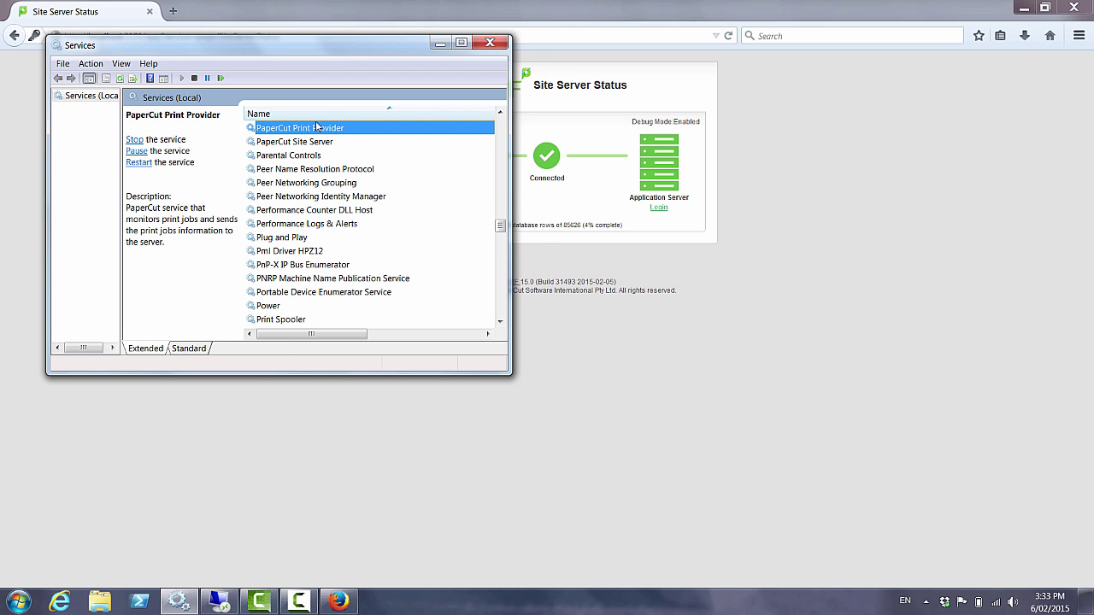
Browse to C:\Program Files\PaperCut MF\providers\print\win in a file browser
click(286, 374)
key(super+e)
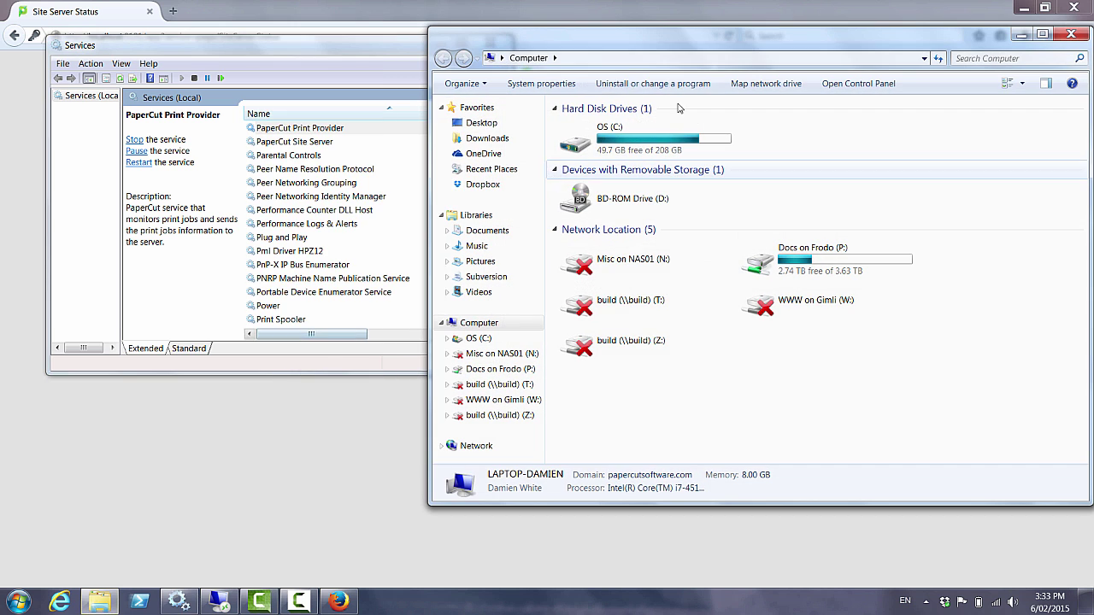
click(673, 59)
text(c:\pro)
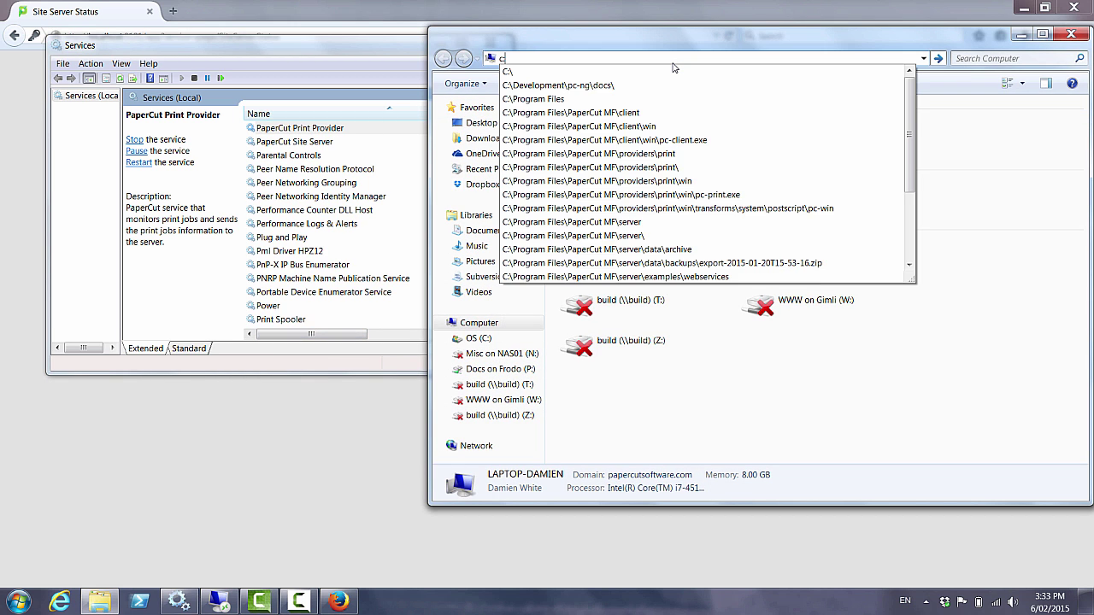
key(Down)
key(Down)
key(Down)
key(Down)
key(Down)
key(Down)
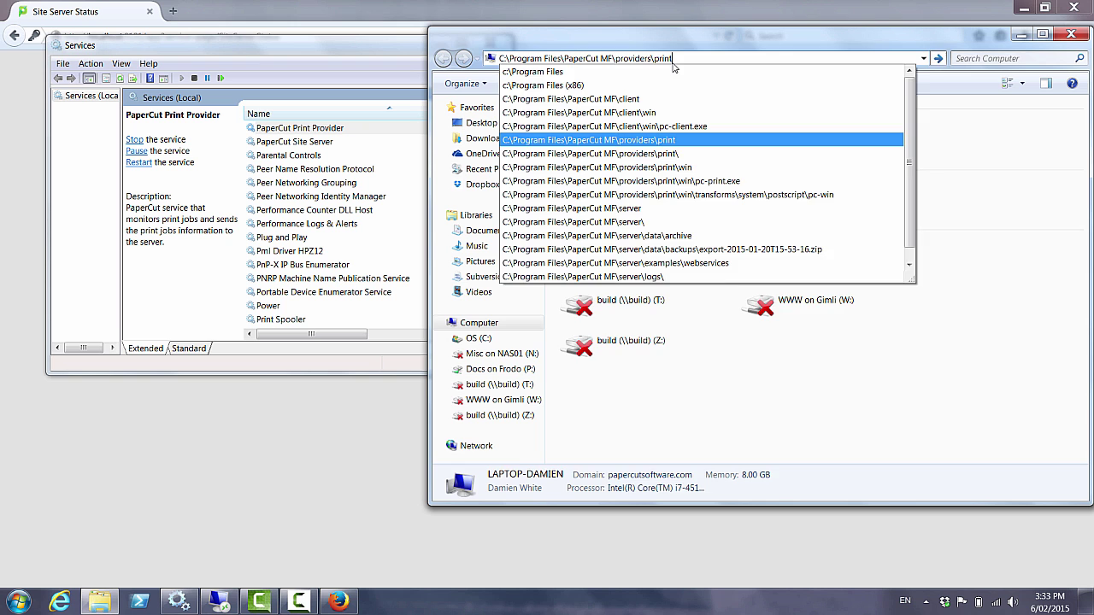
key(Return)
double_click(590, 173)
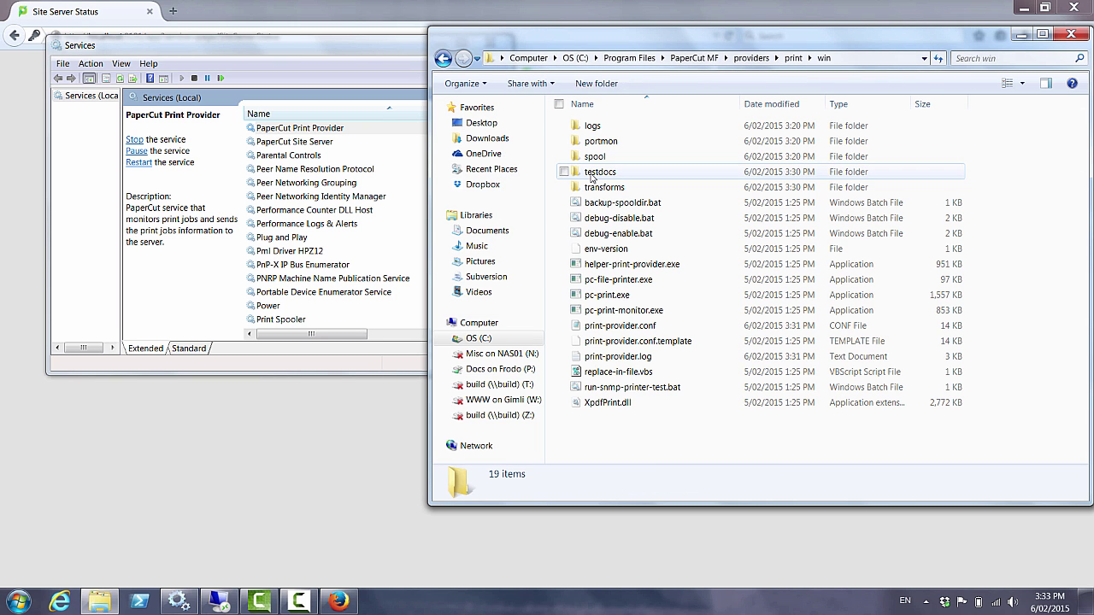
Open print-provider.conf, check ApplicationServer is 127.0.0.1, and return to the status page
double_click(616, 327)
drag(260, 361, 180, 362)
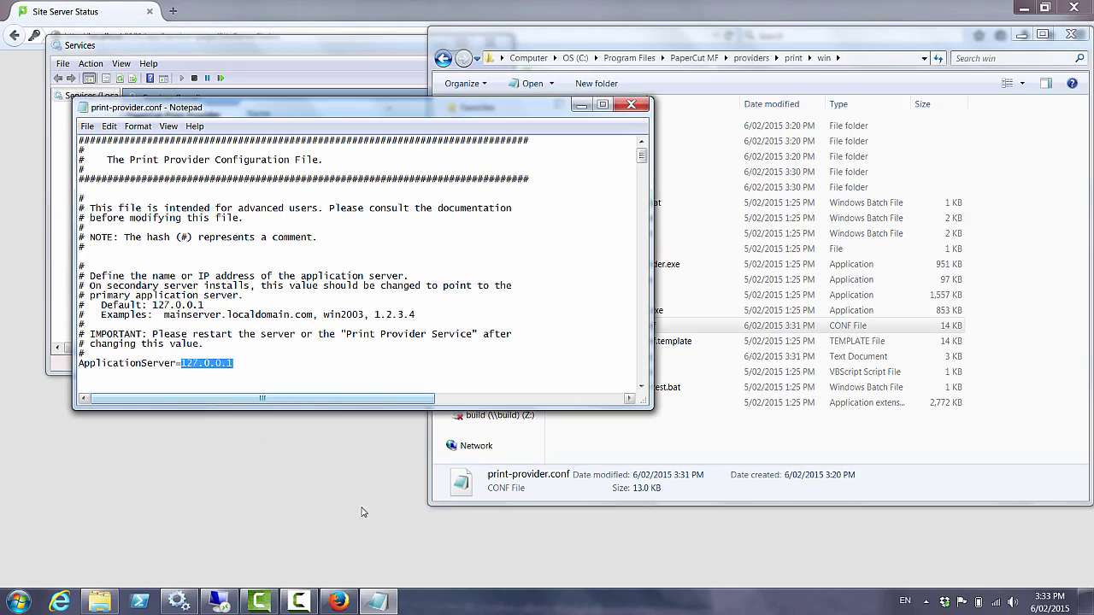
key(alt+Tab)
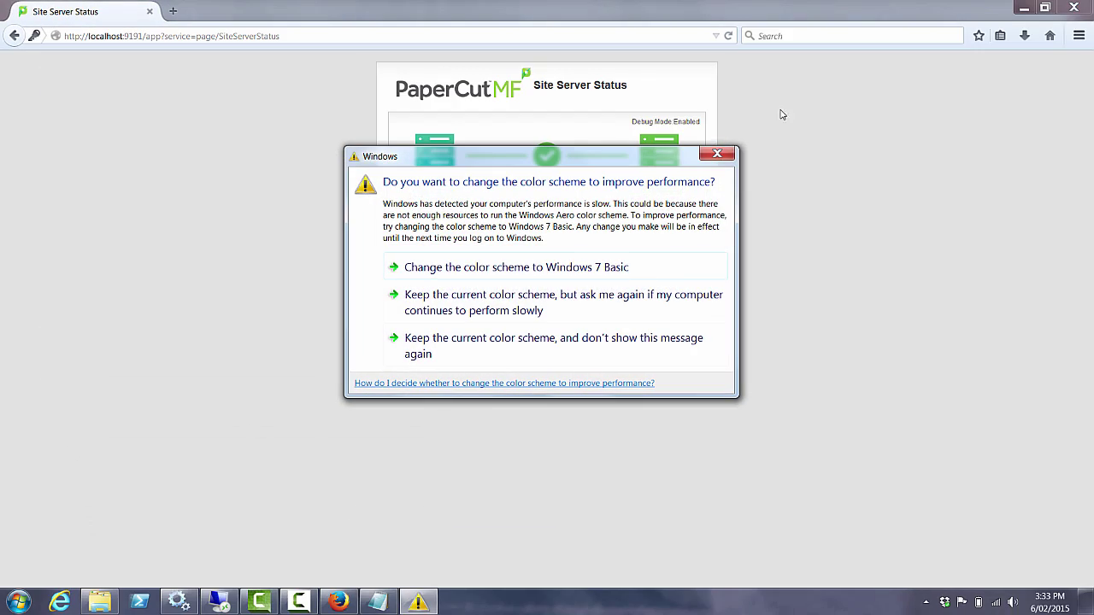
Dismiss the Windows 7 Basic colour-scheme prompt and watch the database import complete
click(723, 157)
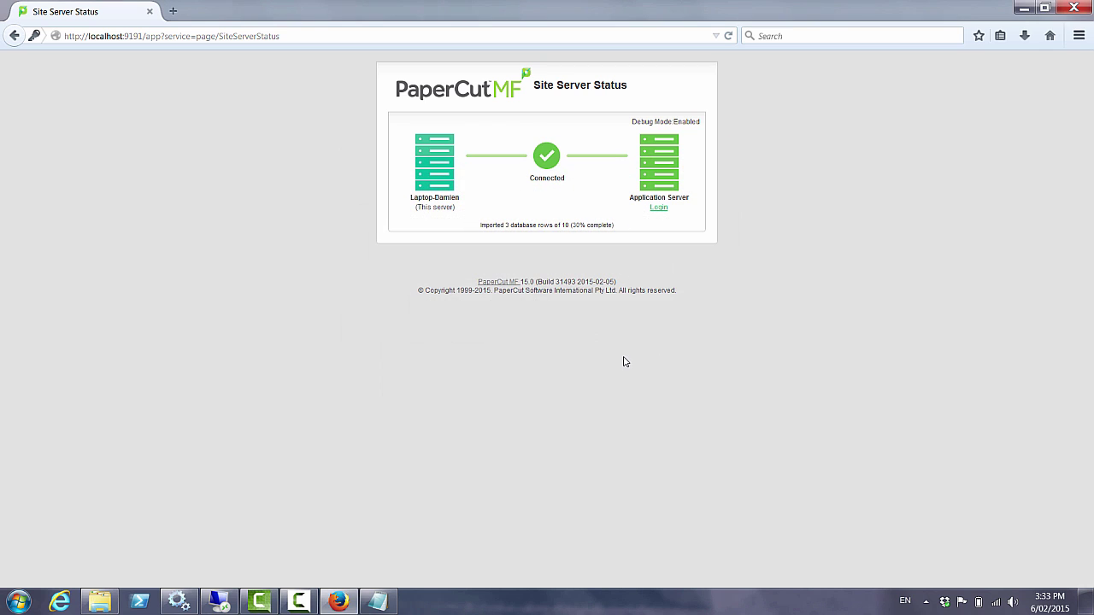
drag(612, 225, 504, 227)
click(663, 256)
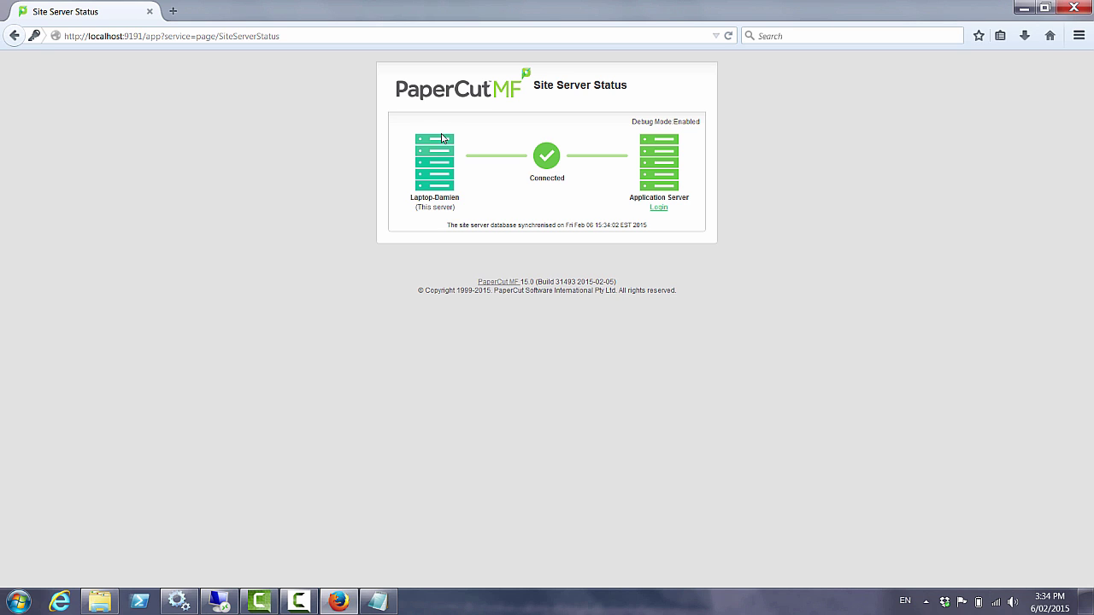
Log in to the NEW-YORK application server as admin and dismiss the save-password prompt
click(663, 210)
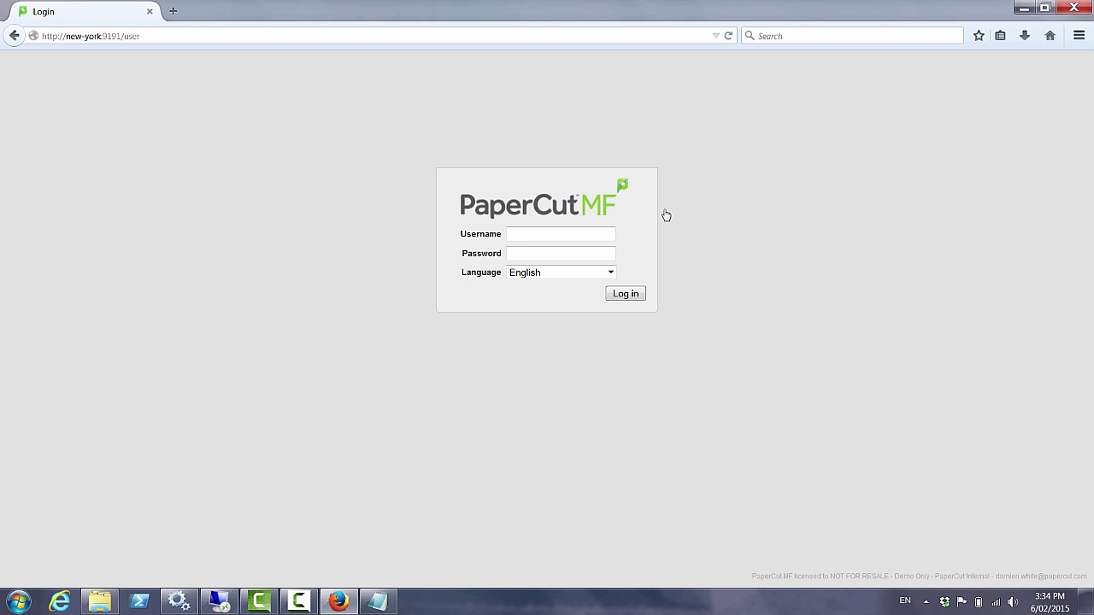
text(admin)
key(Tab)
text(password)
key(Return)
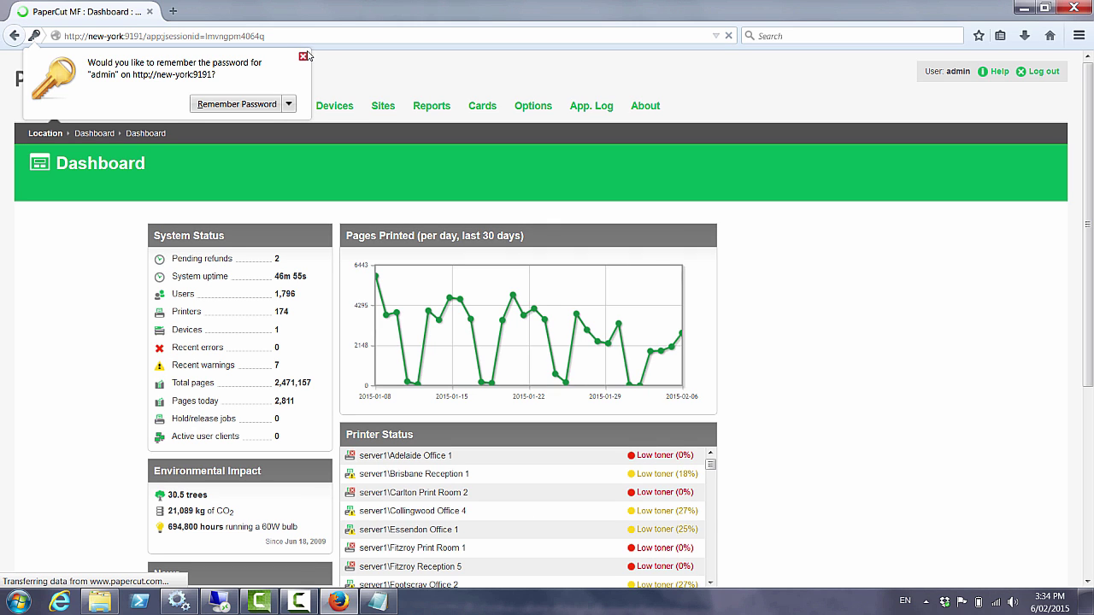
click(303, 56)
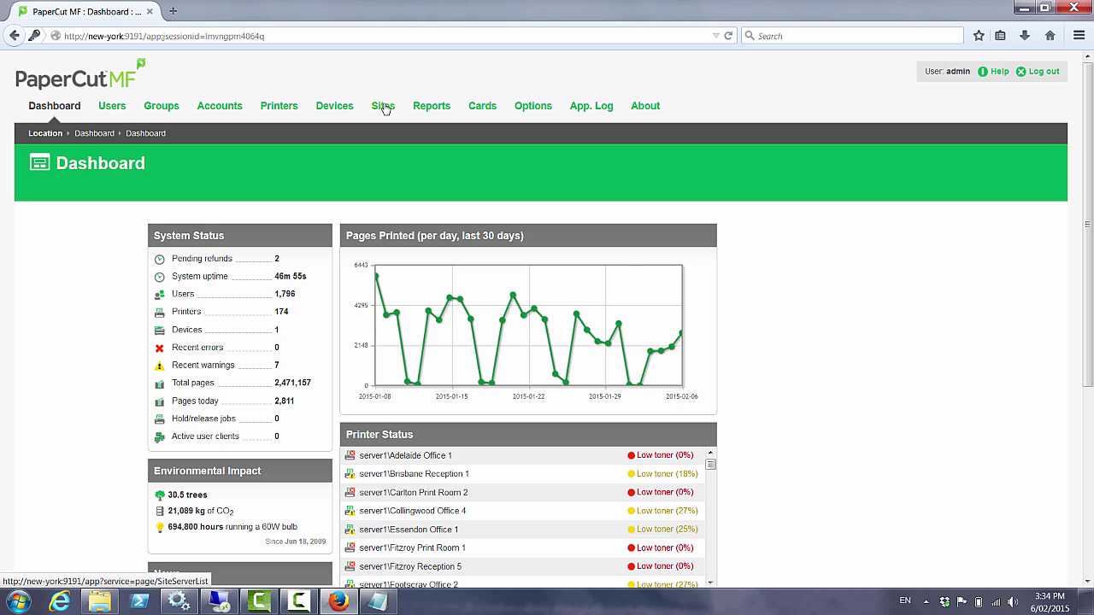
Review SAN FRANCISCO's Site Server Details, then return to the Site Server List
click(384, 107)
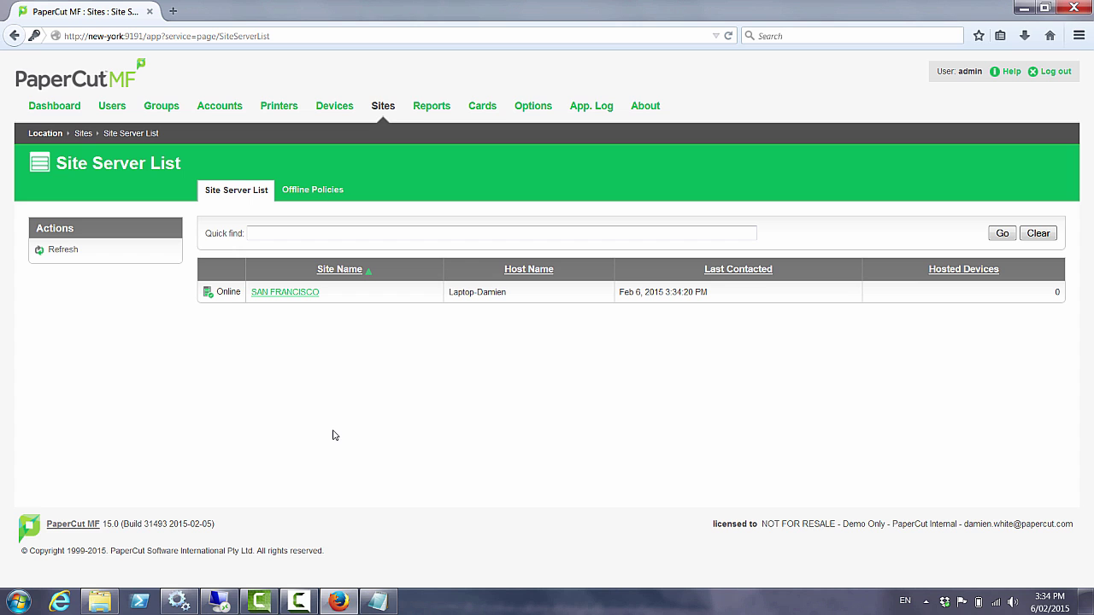
click(299, 298)
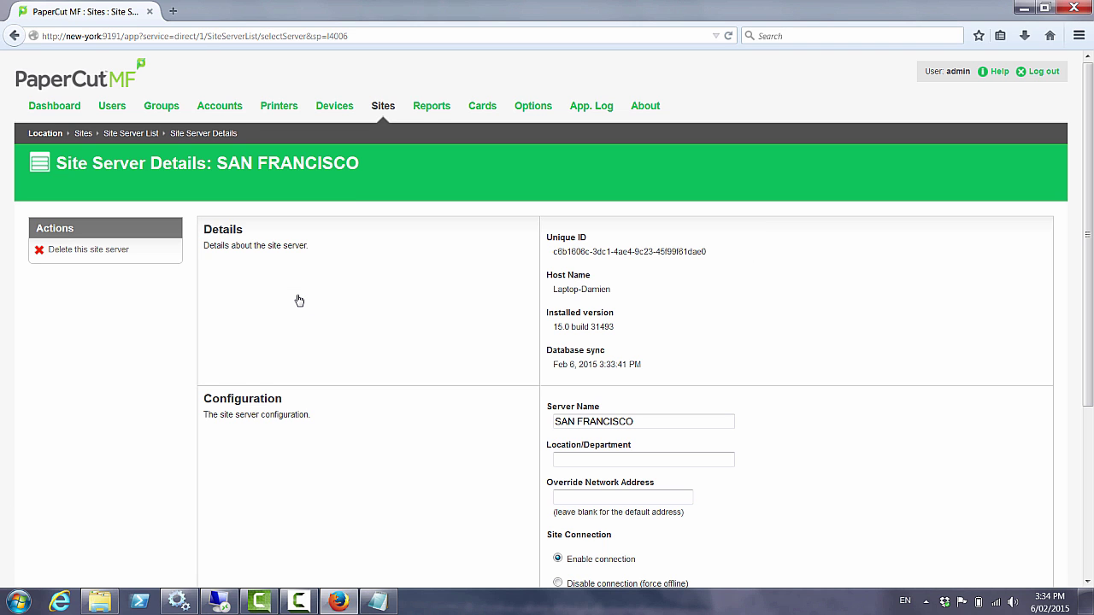
scroll(299, 301, down, 5)
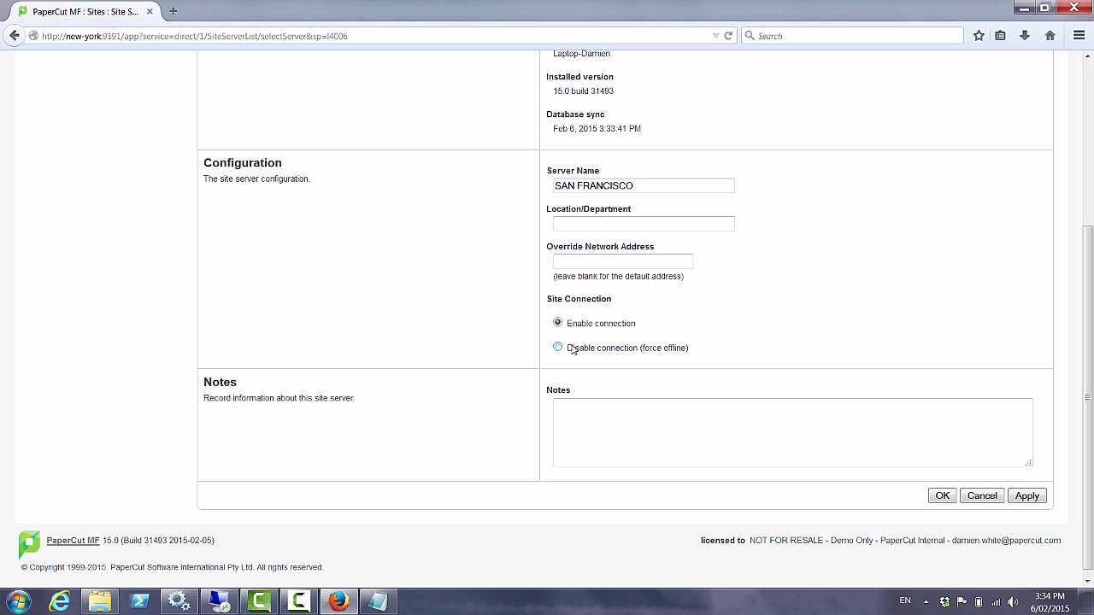
scroll(573, 349, up, 5)
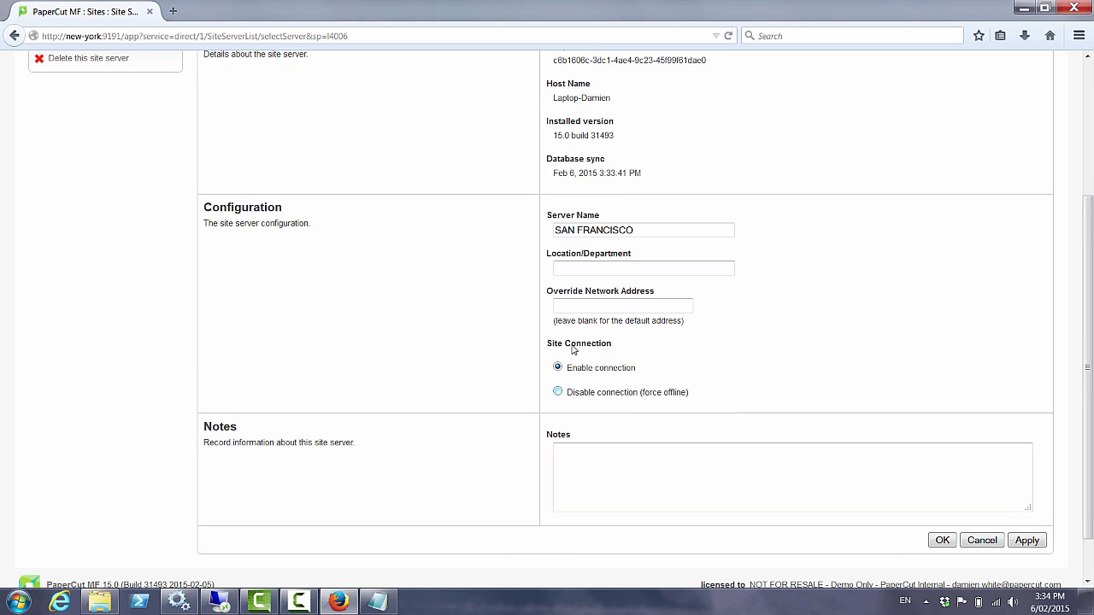
click(381, 106)
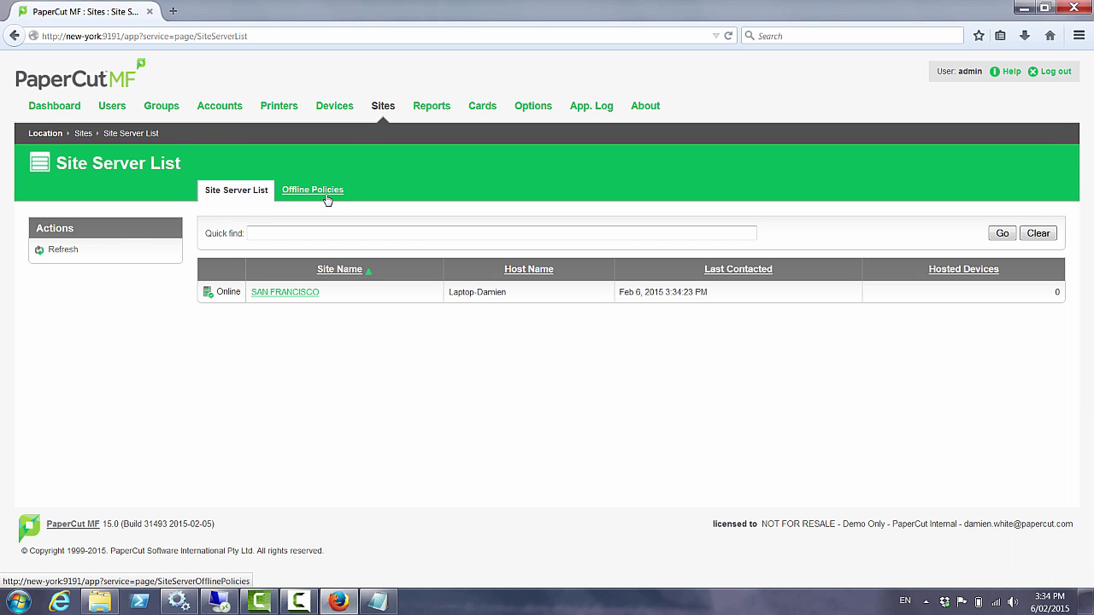
Check the Offline Policies tab, then open the External Device List showing Reception MFD
click(313, 190)
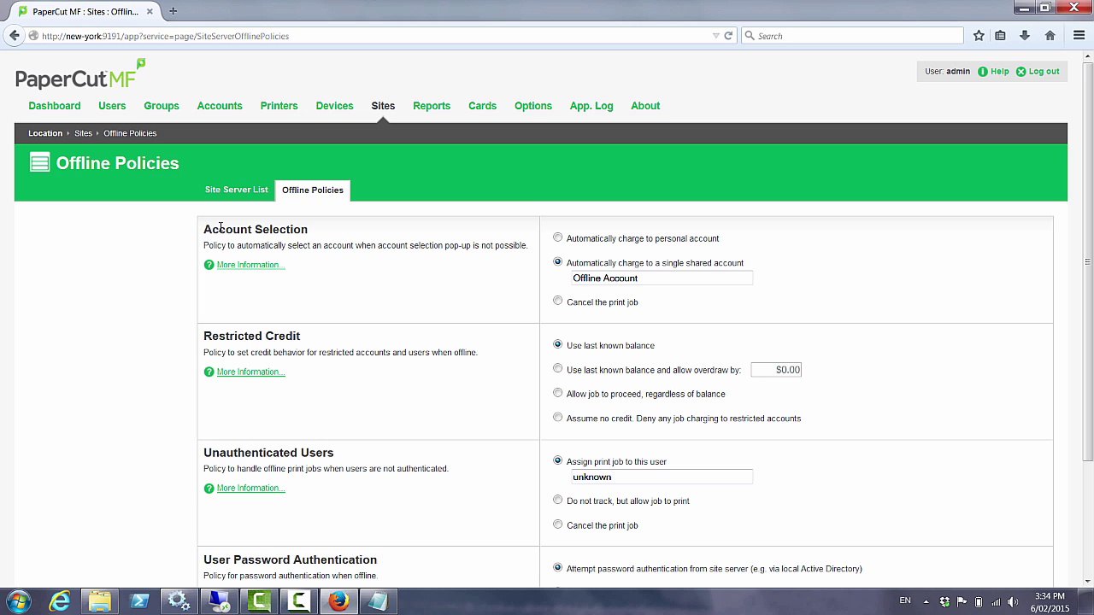
click(326, 112)
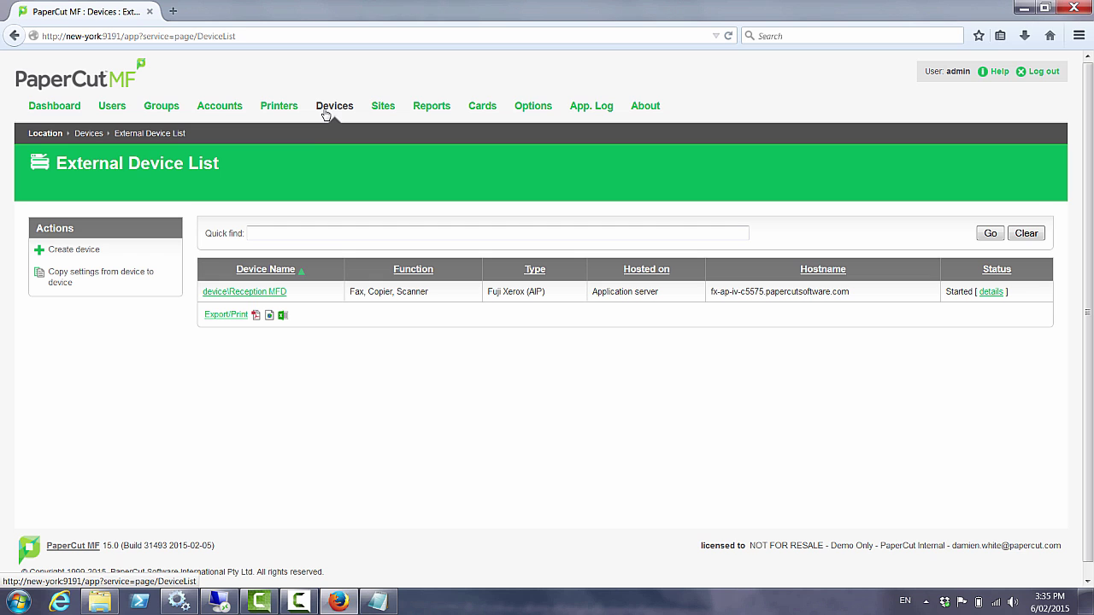
Open the Reception MFD entry from the External Device List to view its device details
click(254, 295)
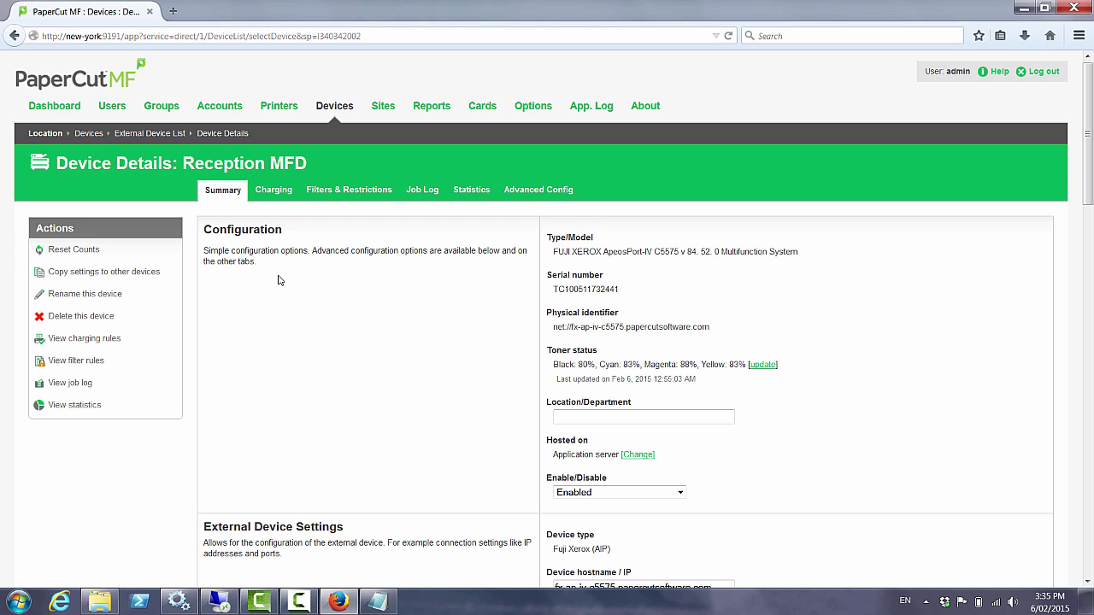
scroll(277, 280, down, 2)
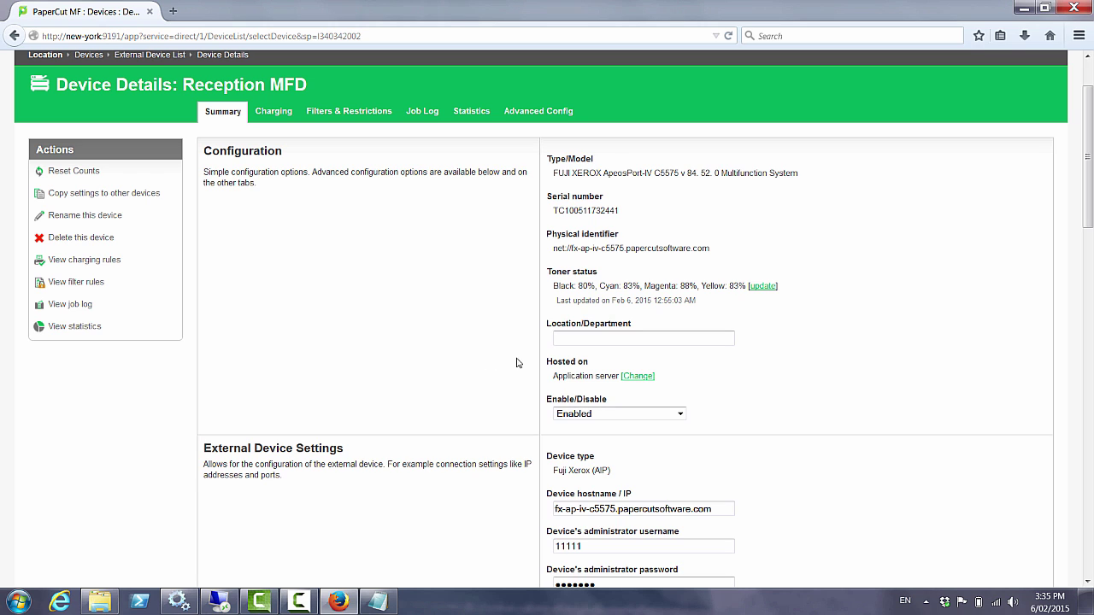
Change the Reception MFD's Hosted on server from the Application server to SAN FRANCISCO
click(640, 376)
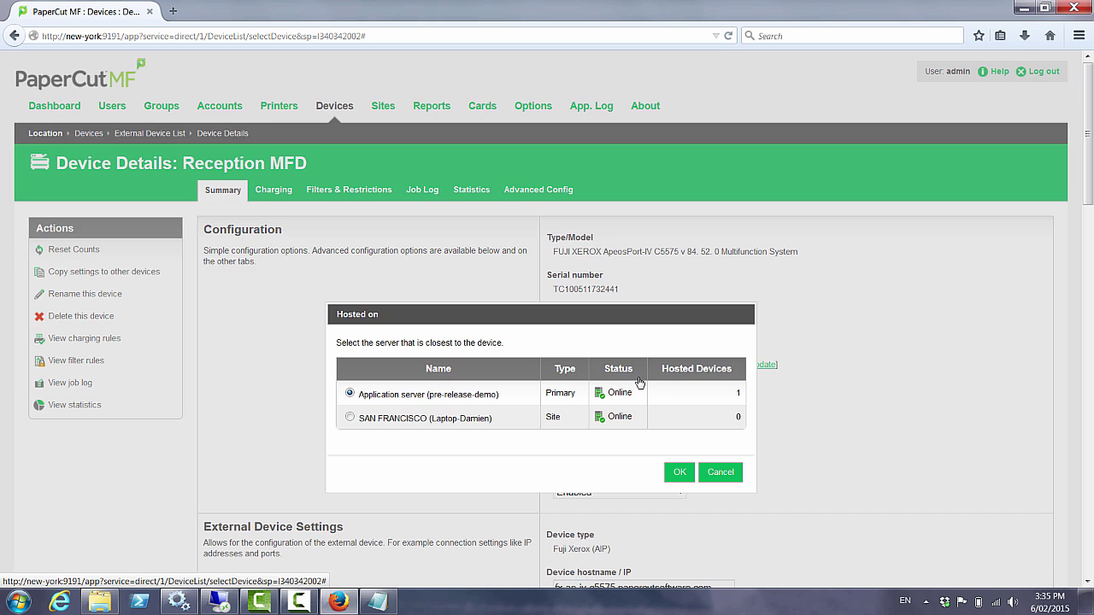
click(350, 418)
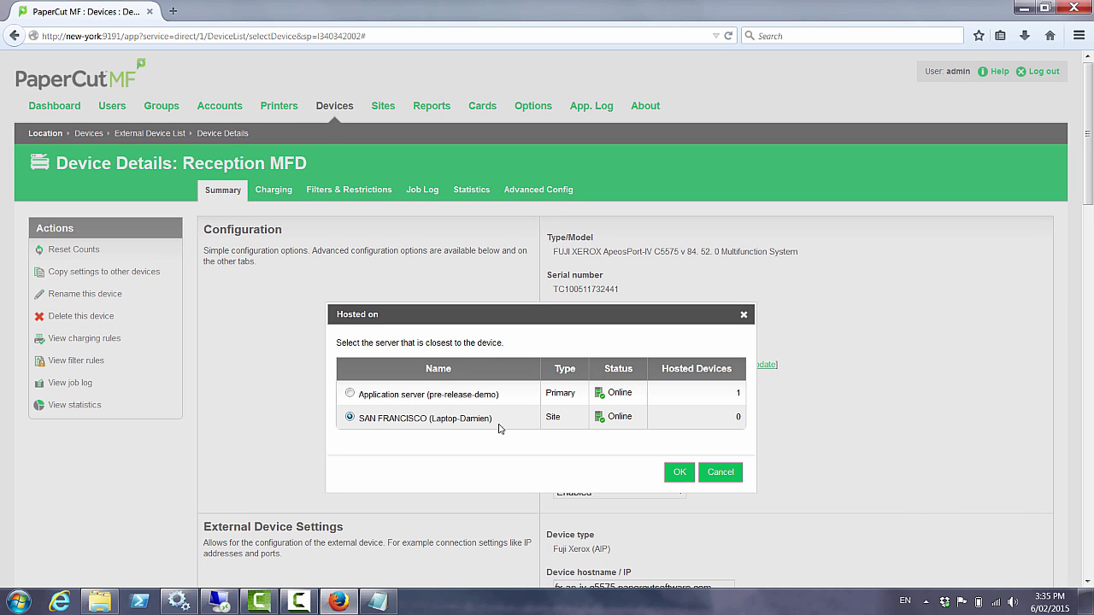
click(674, 474)
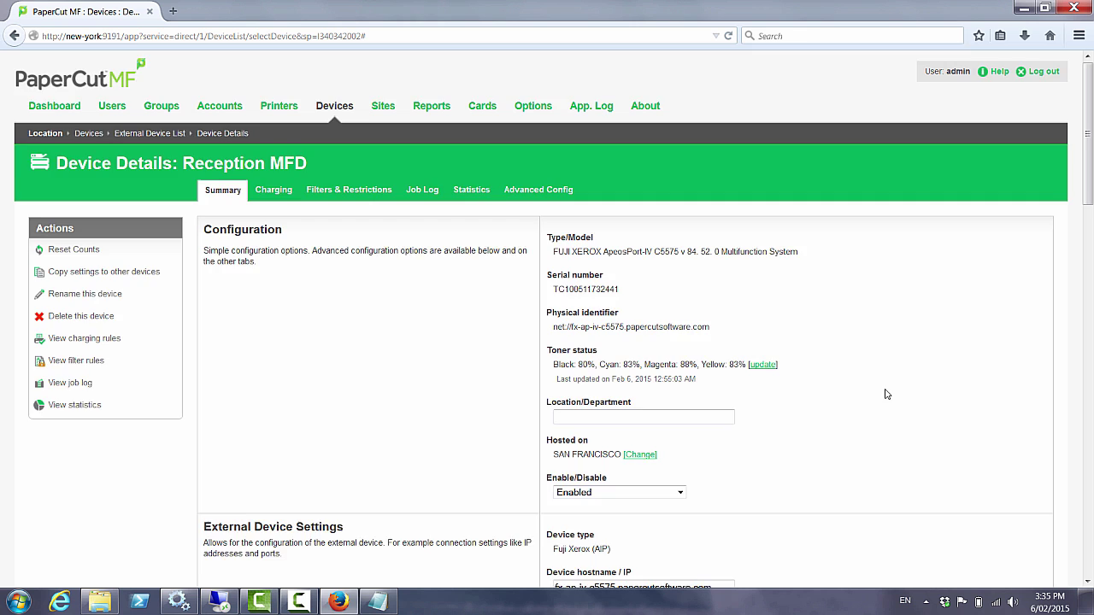
scroll(924, 390, down, 15)
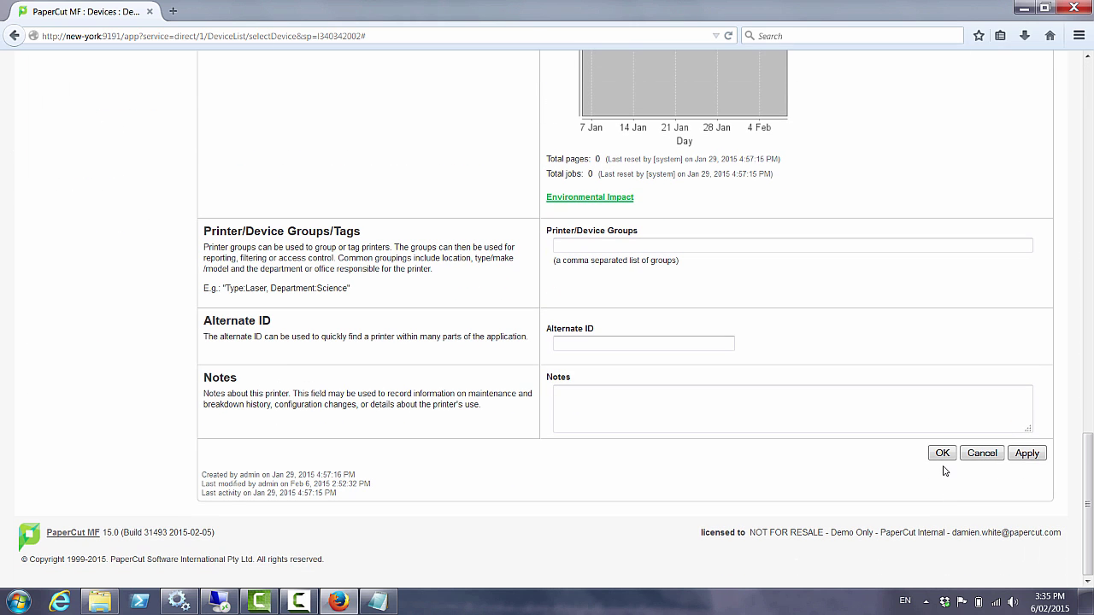
Save the Reception MFD device settings and dismiss the Remember Password prompt
click(943, 454)
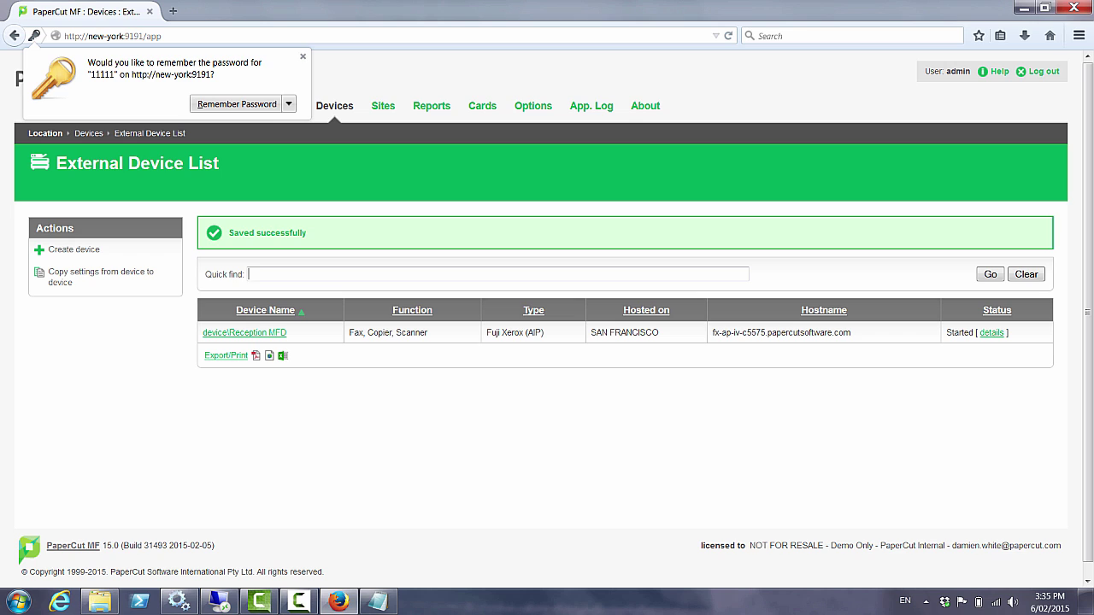
click(302, 57)
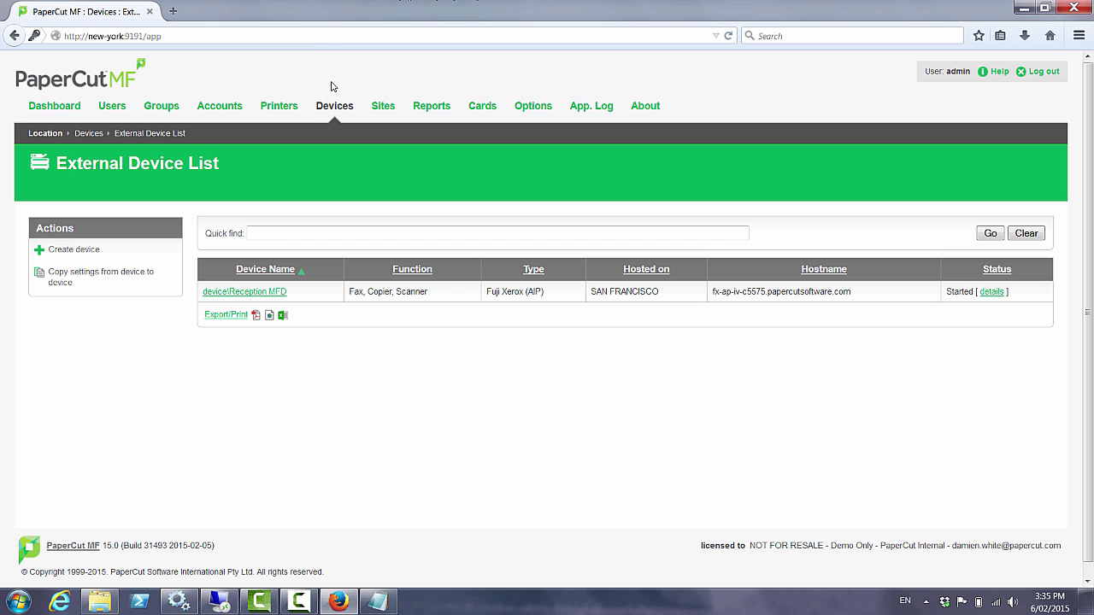